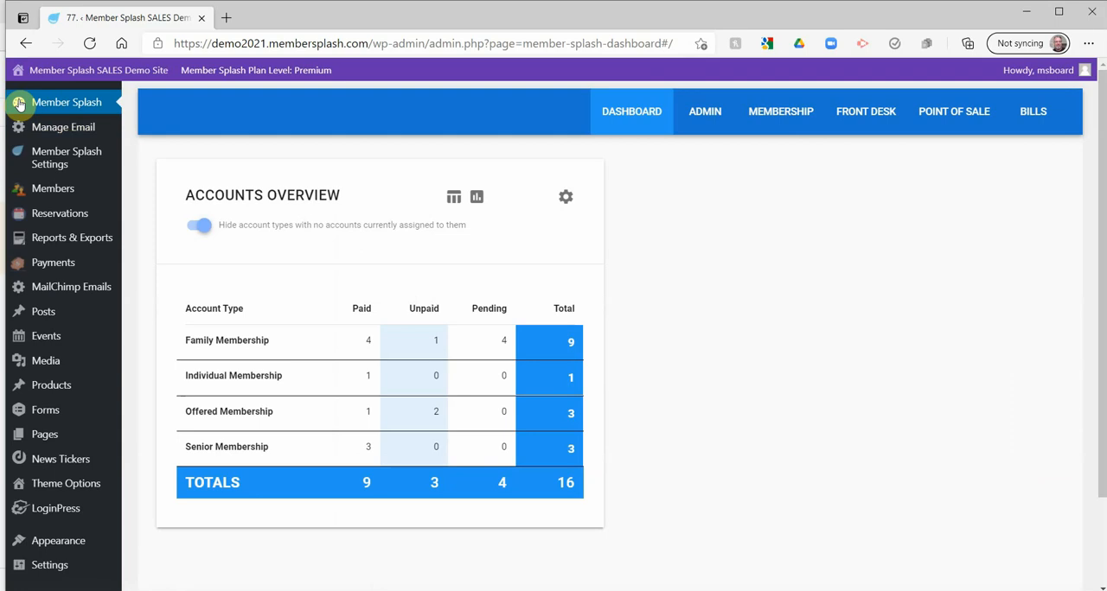
# Open the front desk Photos page, find members by last name "c", select the first listed child and shoot a photo
pyautogui.moveTo(869, 110)
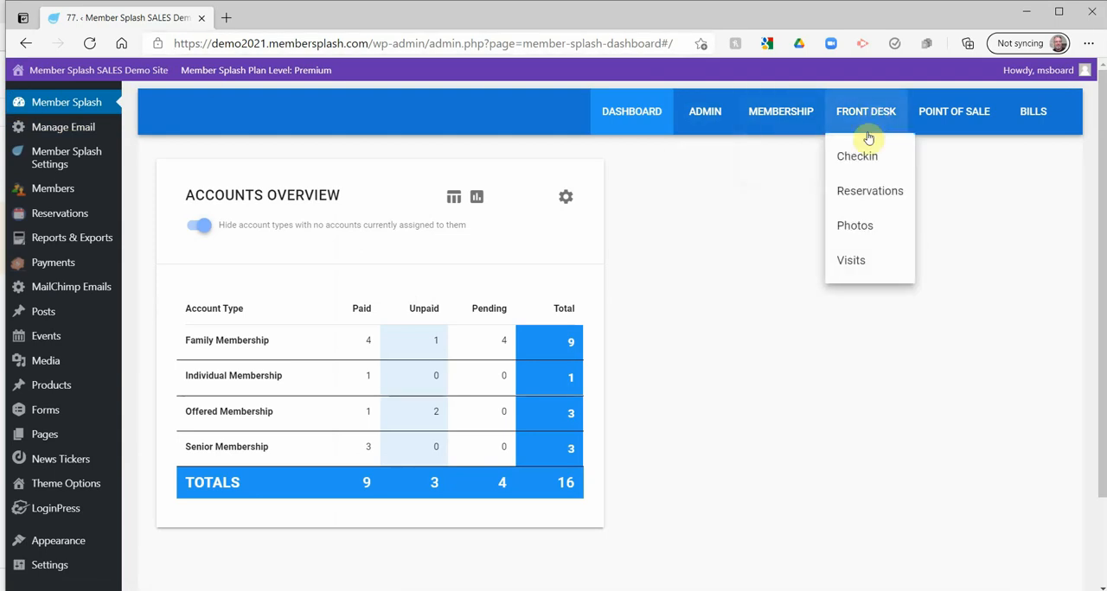
pyautogui.click(854, 227)
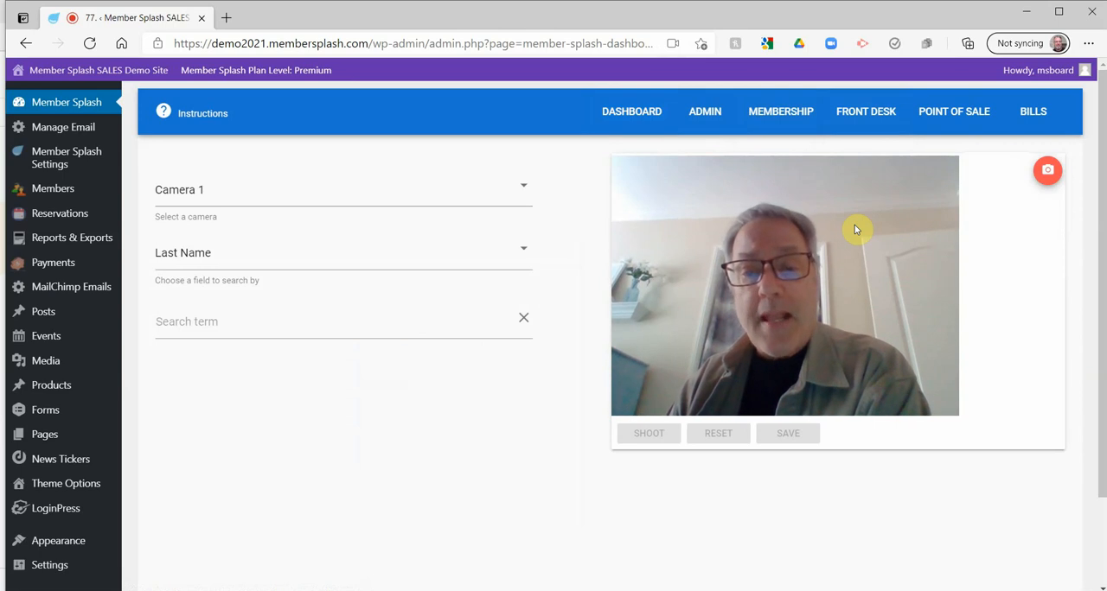
pyautogui.click(202, 320)
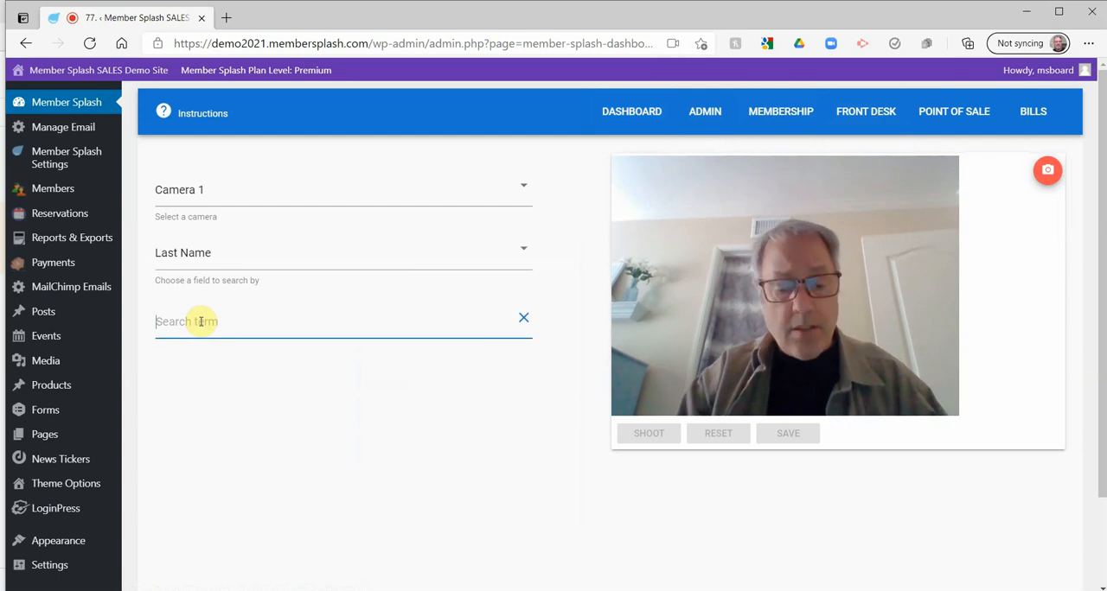
pyautogui.write('c')
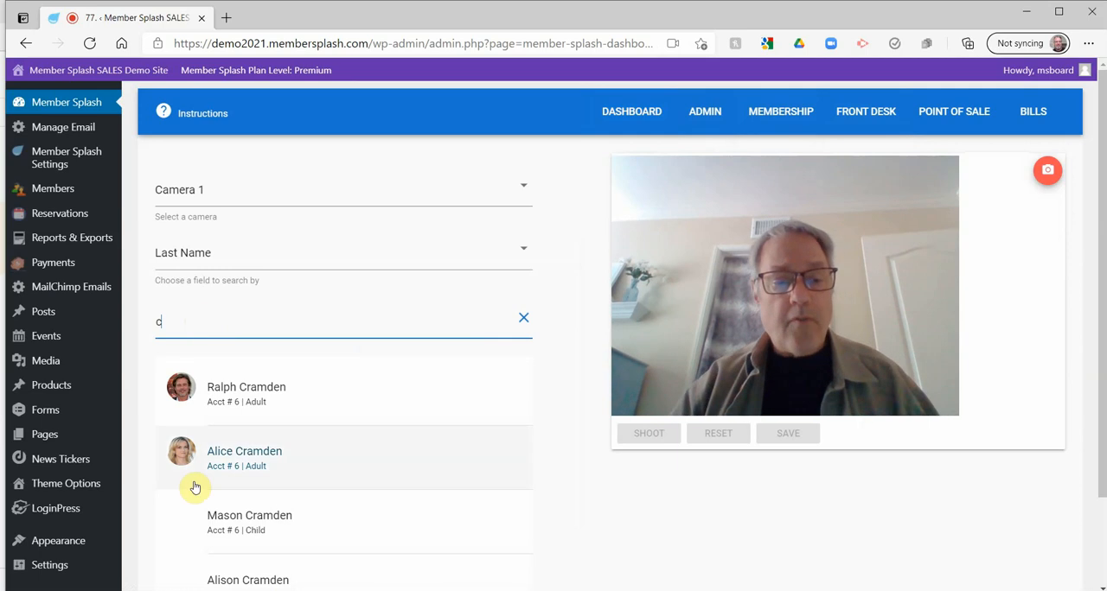
pyautogui.click(220, 523)
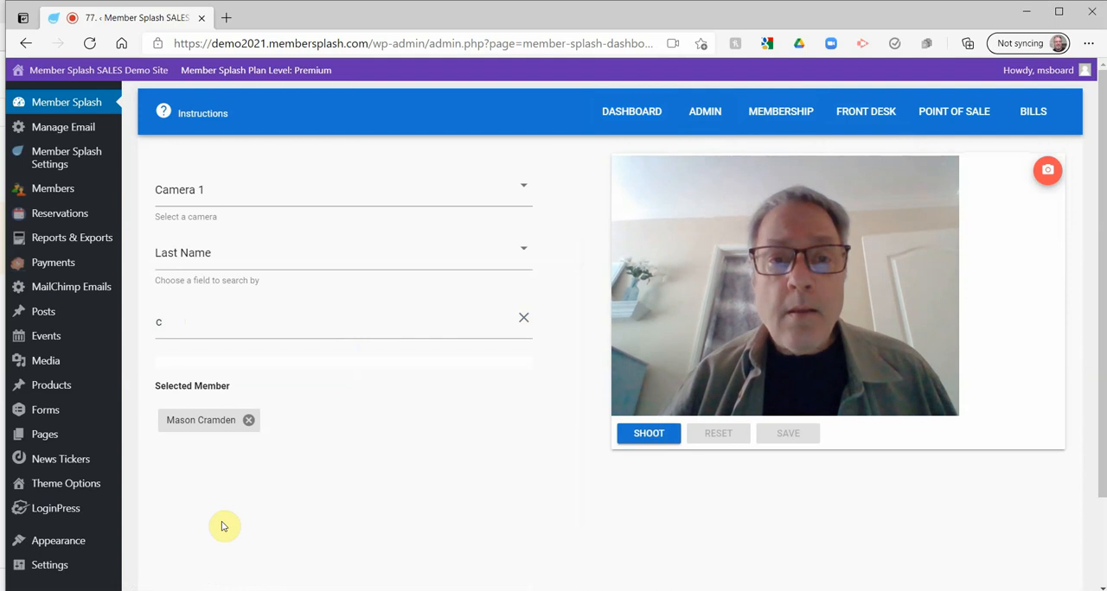
pyautogui.click(648, 436)
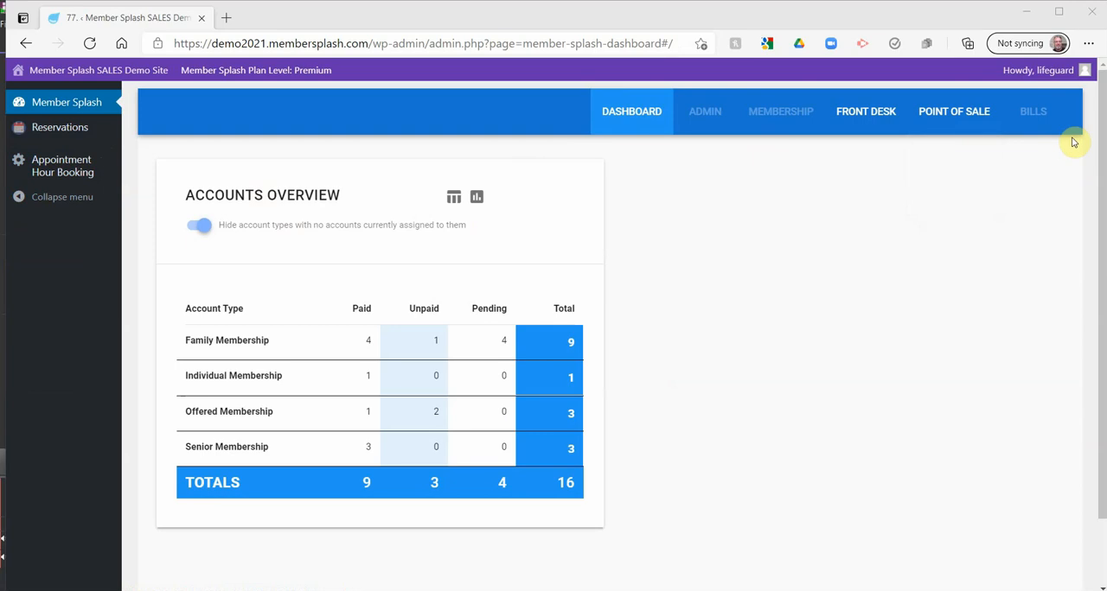
# Open the front desk Checkin page and search members by last name for "mc"
pyautogui.click(844, 114)
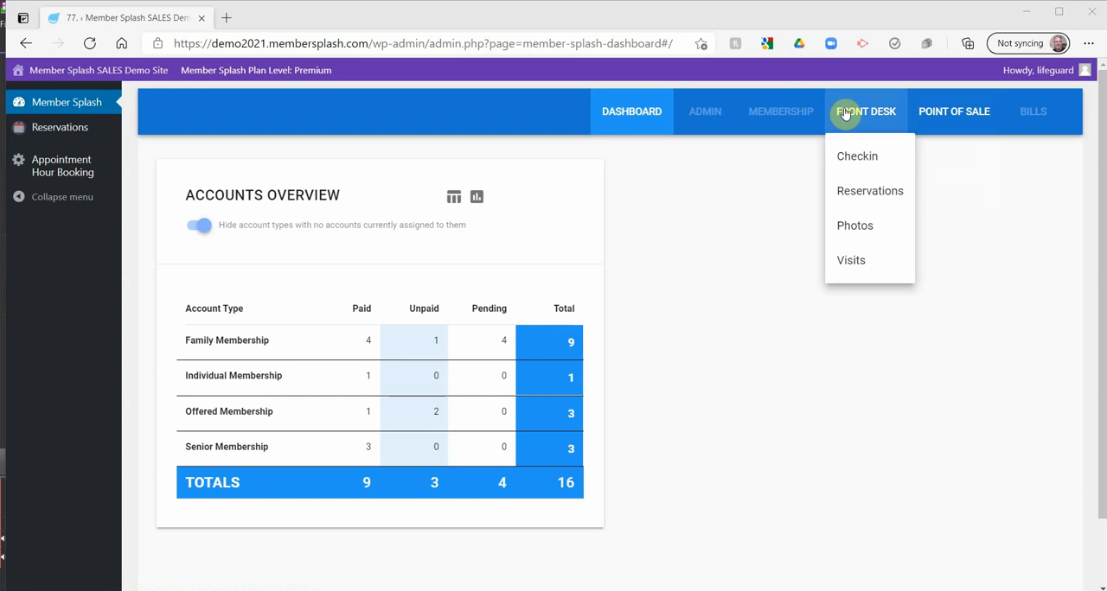
pyautogui.click(857, 157)
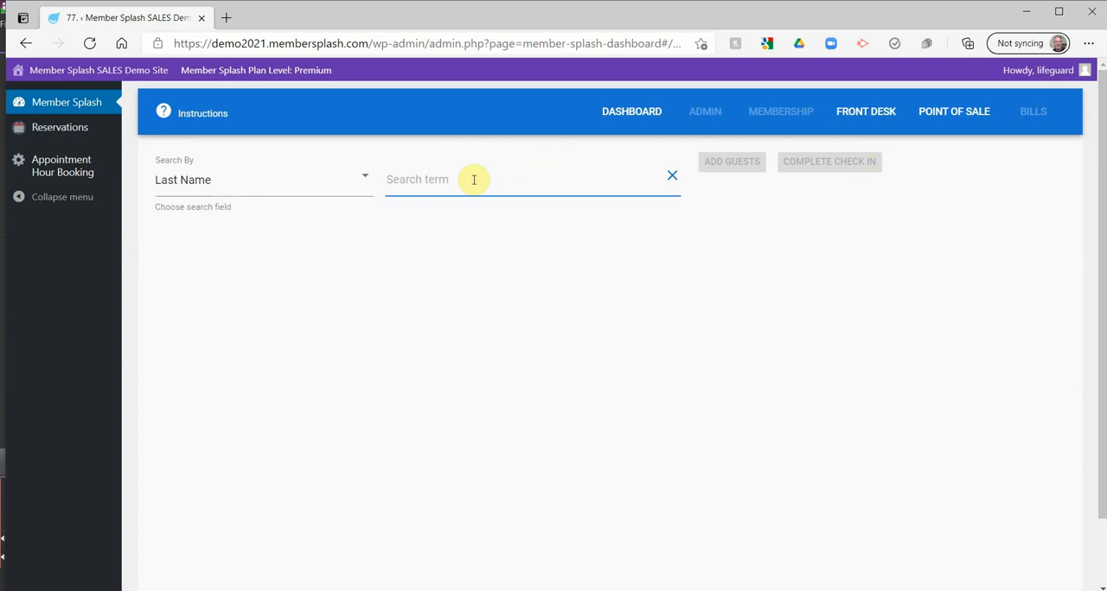
pyautogui.write('m')
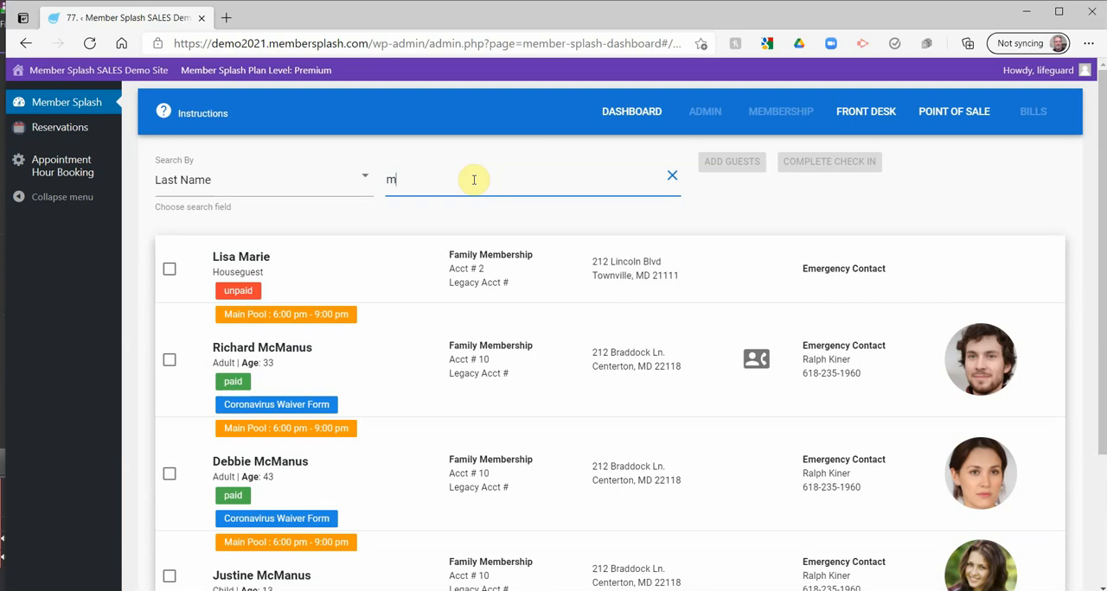
pyautogui.write('c')
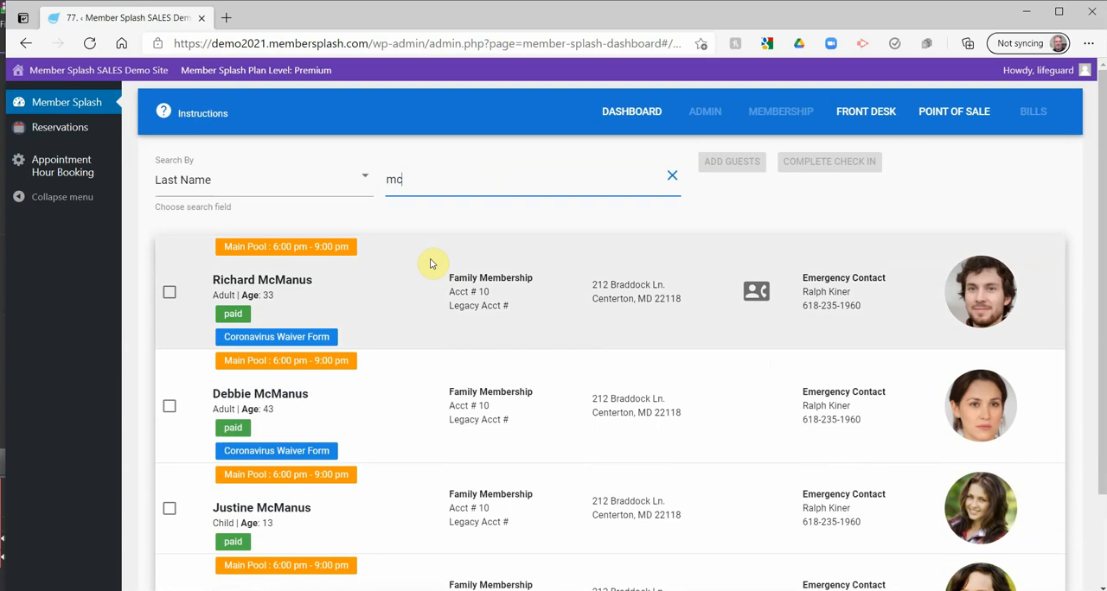
# Select every member of the matching family account for check-in and review their entries
pyautogui.scroll(-1, 433, 264)
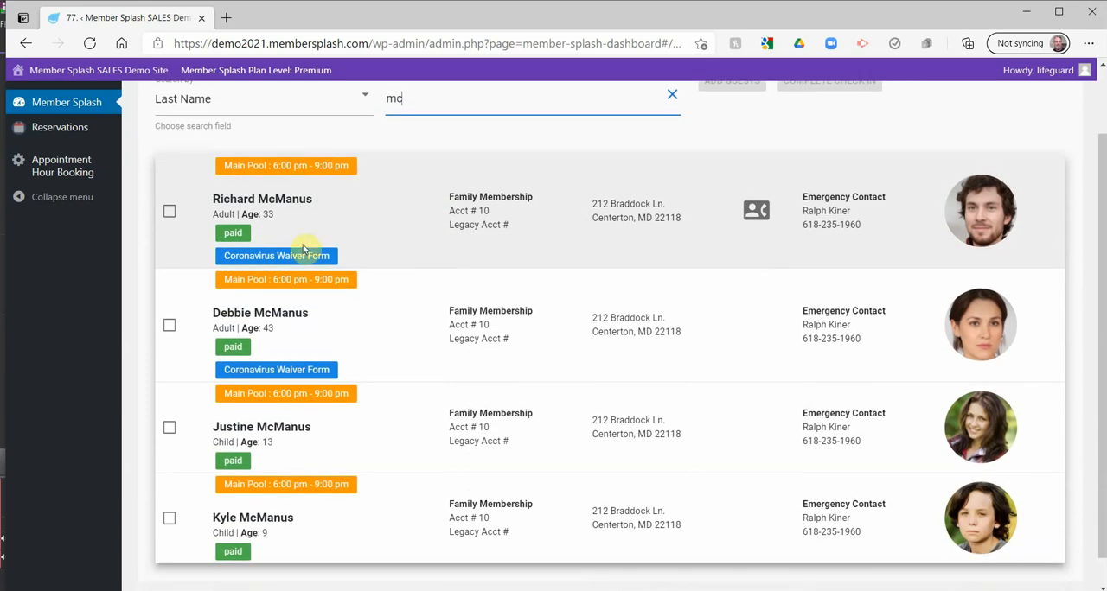
pyautogui.click(169, 213)
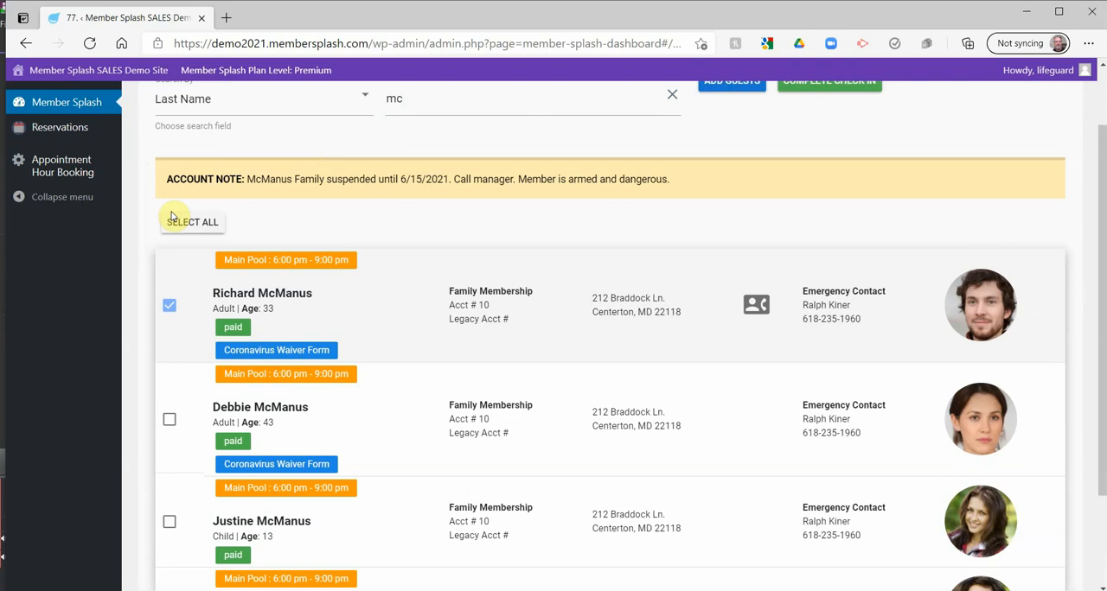
pyautogui.click(182, 222)
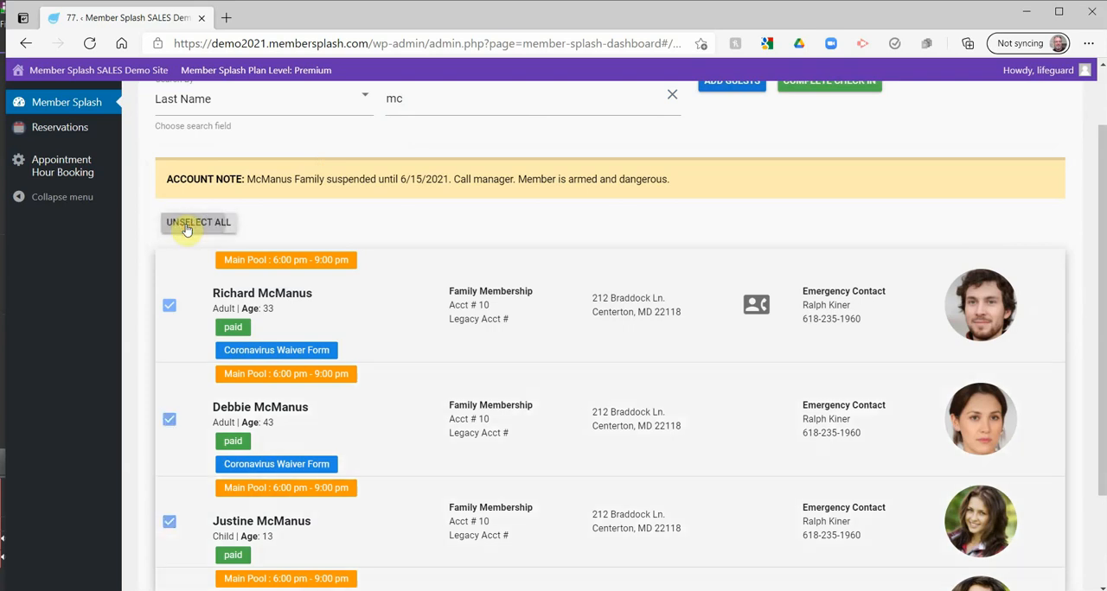
pyautogui.scroll(-1, 415, 235)
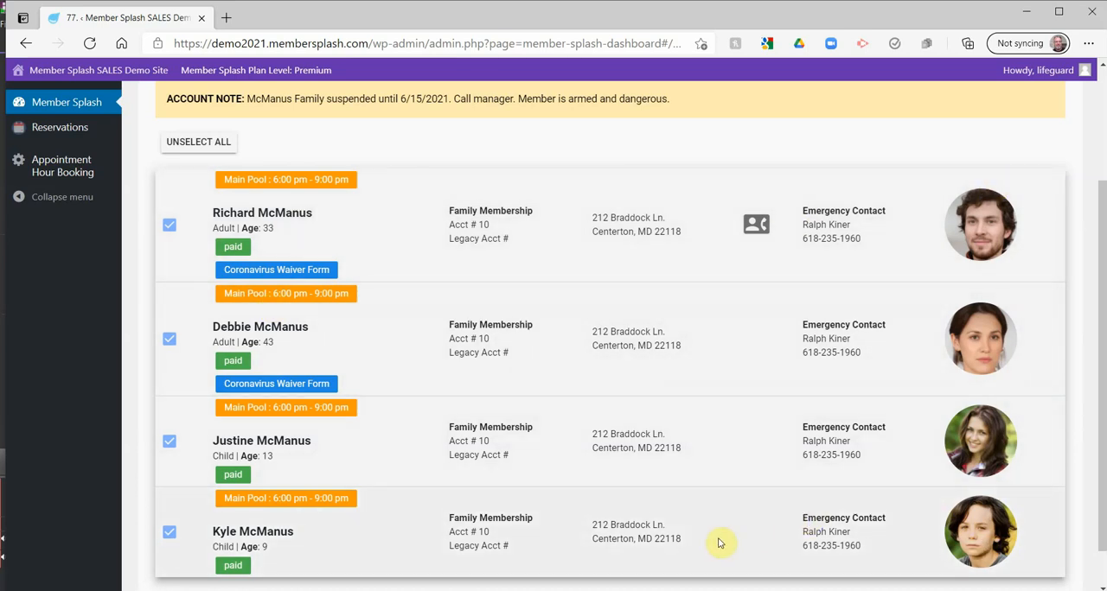
pyautogui.scroll(1, 716, 528)
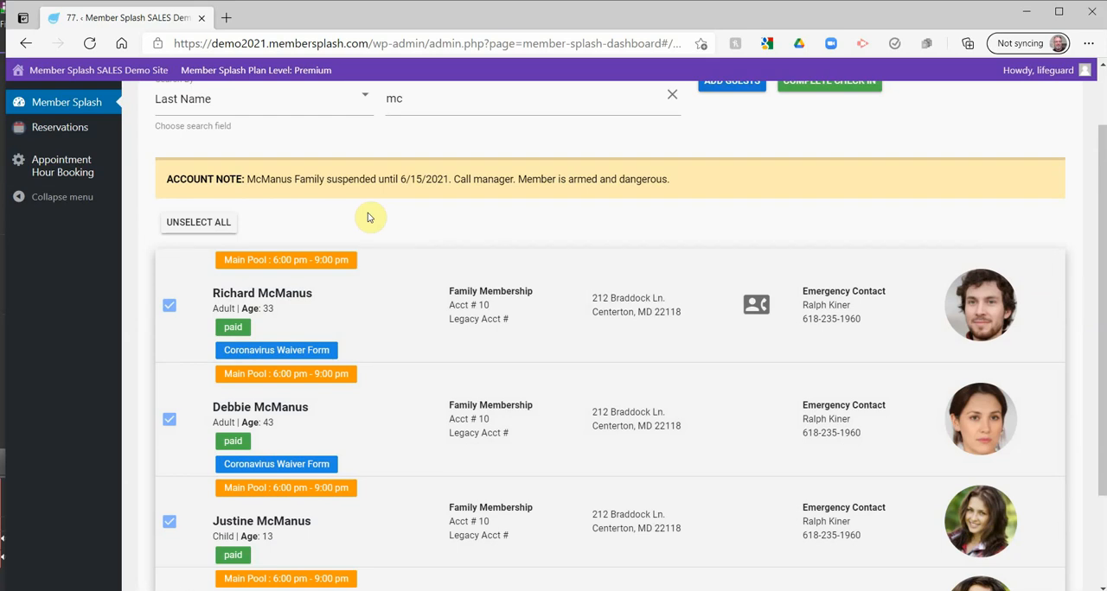
pyautogui.scroll(-1, 367, 218)
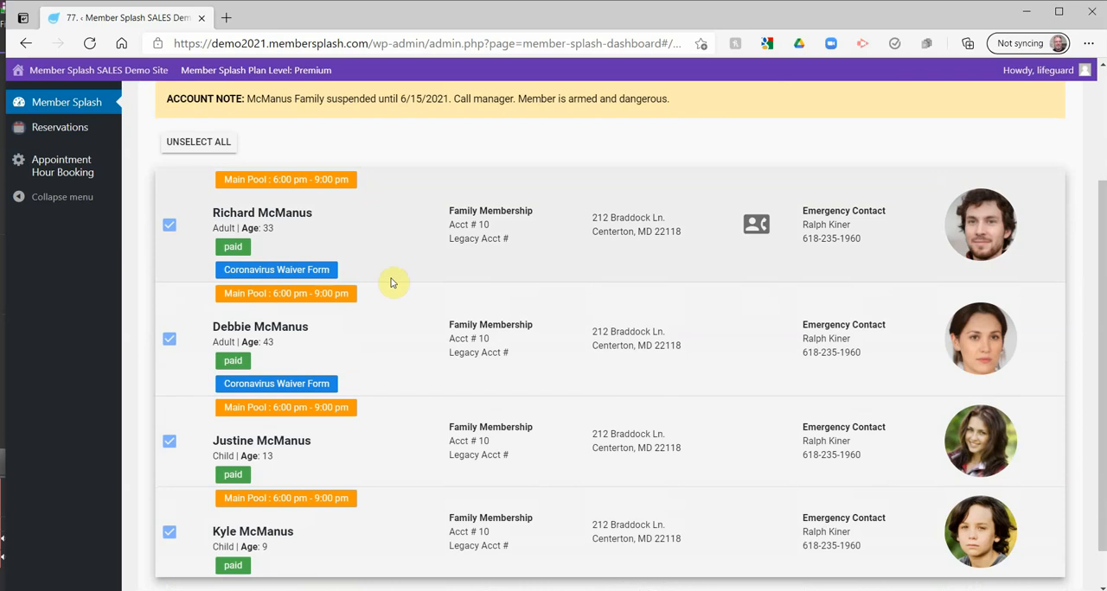
# Start adding guests to the account and purchase 4 guest credits with account as the payment method
pyautogui.scroll(2, 396, 295)
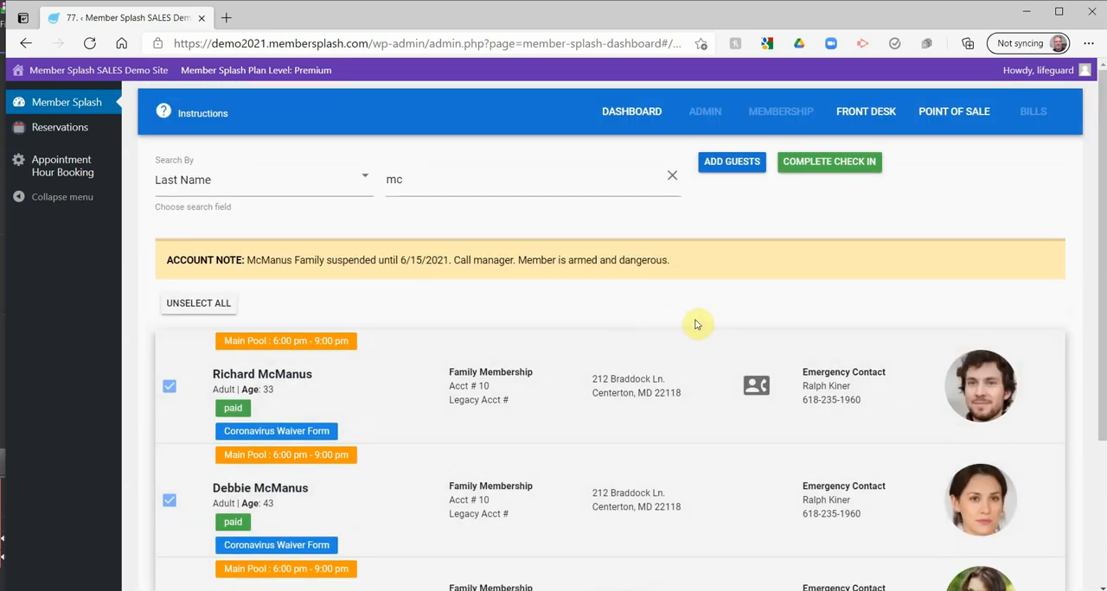
pyautogui.click(731, 164)
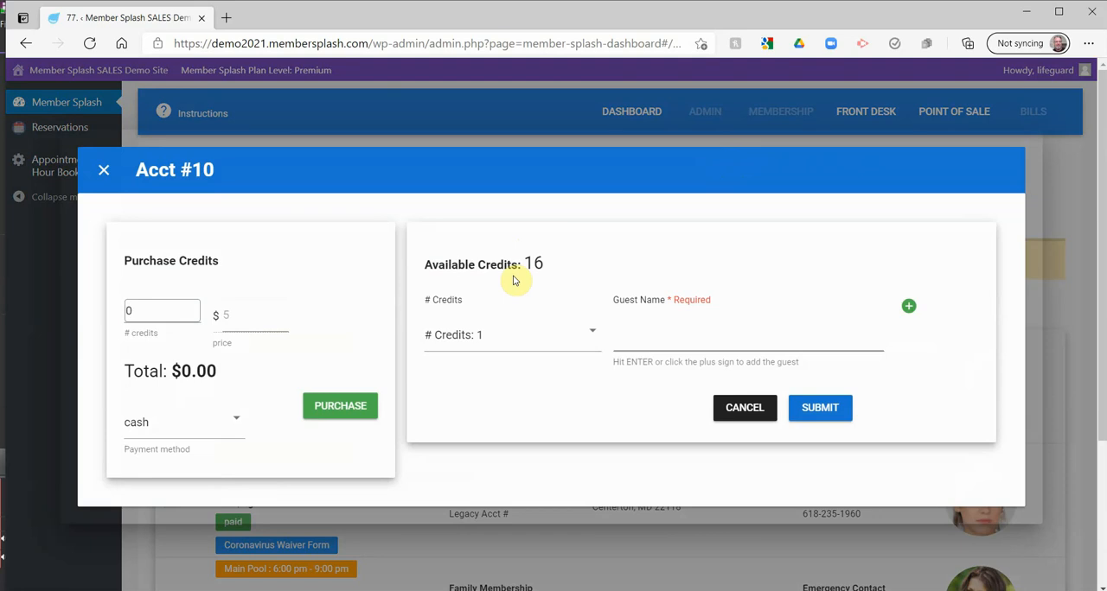
pyautogui.click(235, 419)
pyautogui.click(153, 465)
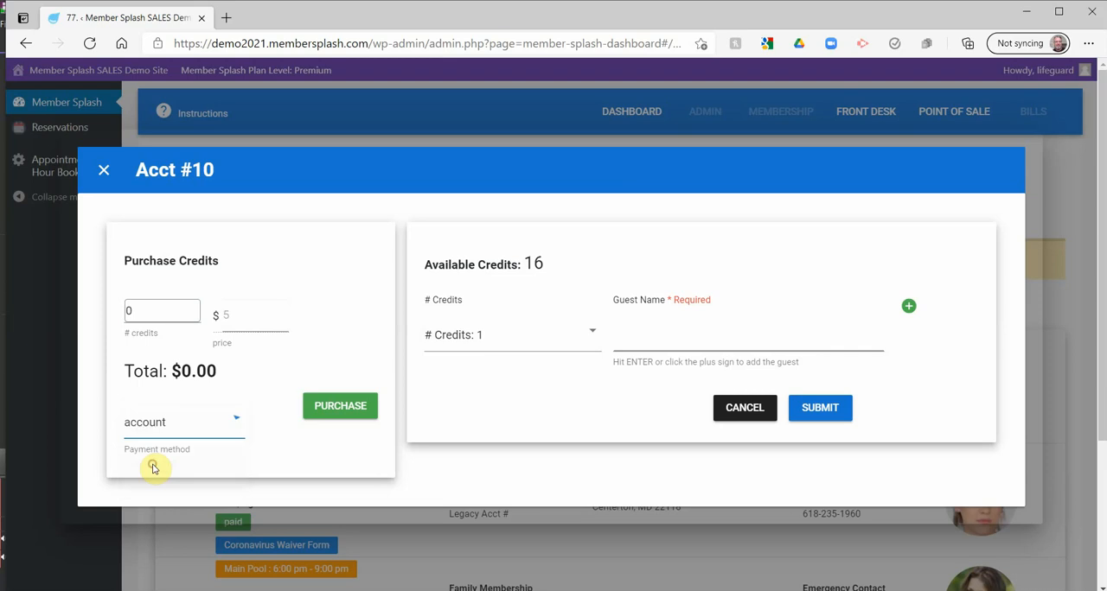
pyautogui.click(183, 315)
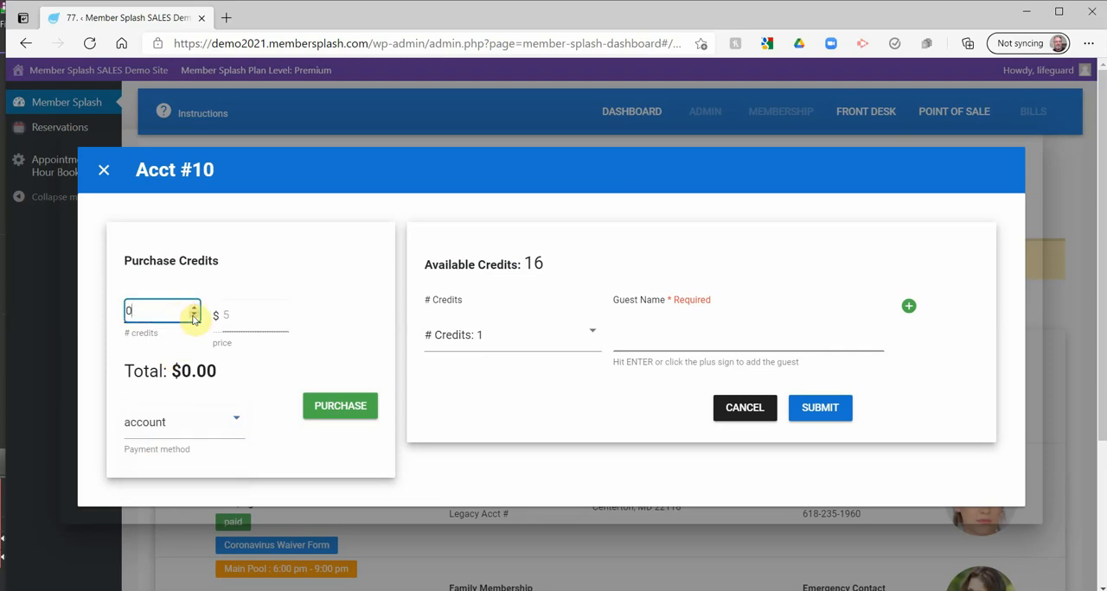
pyautogui.click(194, 308)
pyautogui.click(193, 308)
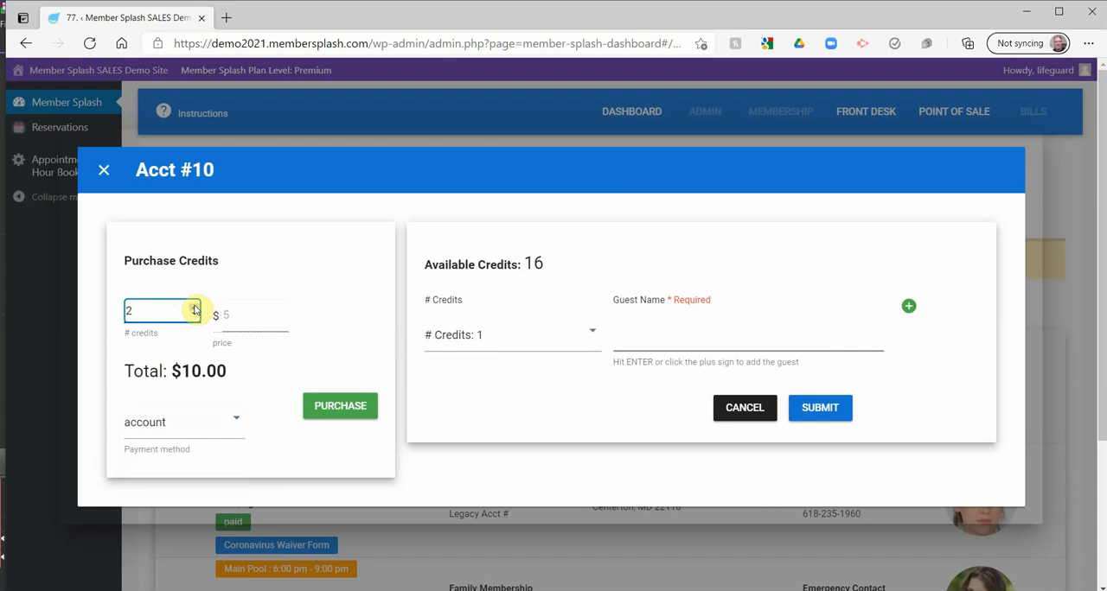
pyautogui.click(194, 307)
pyautogui.click(195, 307)
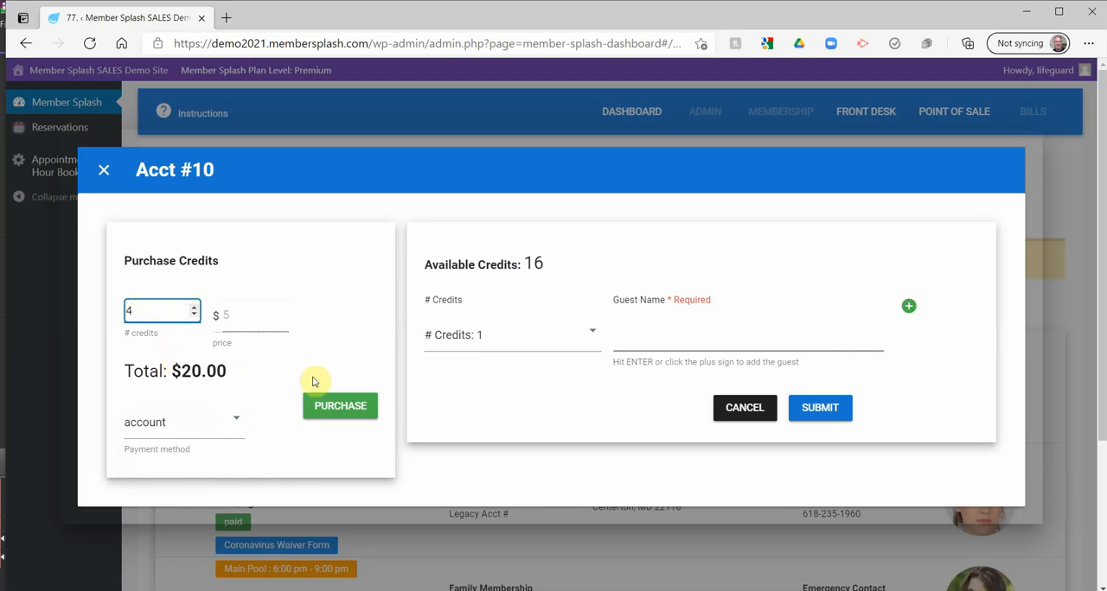
pyautogui.click(329, 415)
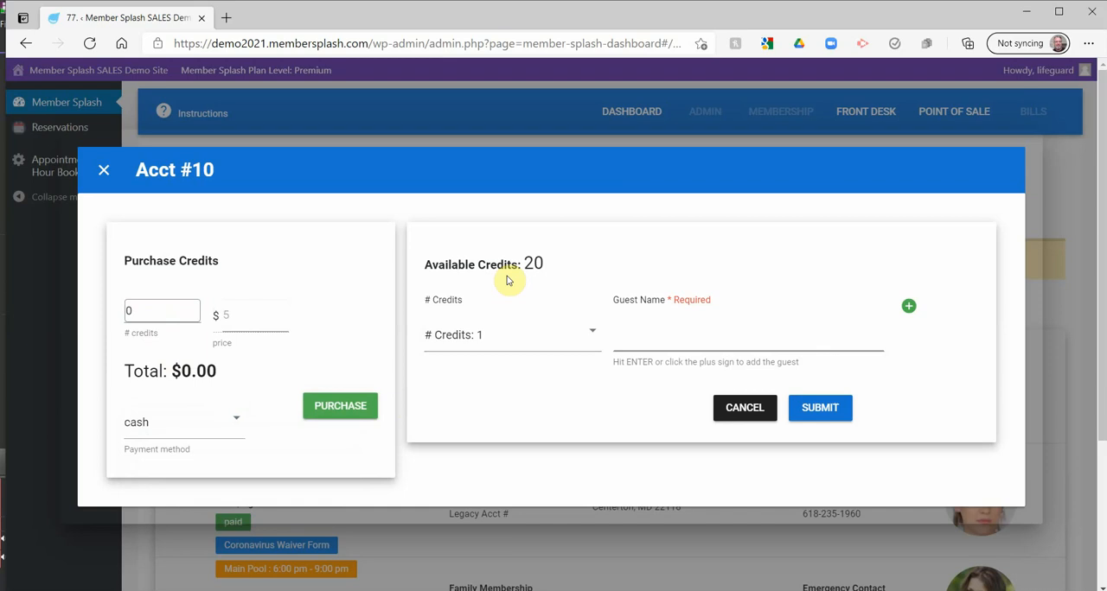
# Add a guest by full name using 1 credit, then complete and submit the check-in for the family and guest
pyautogui.click(654, 336)
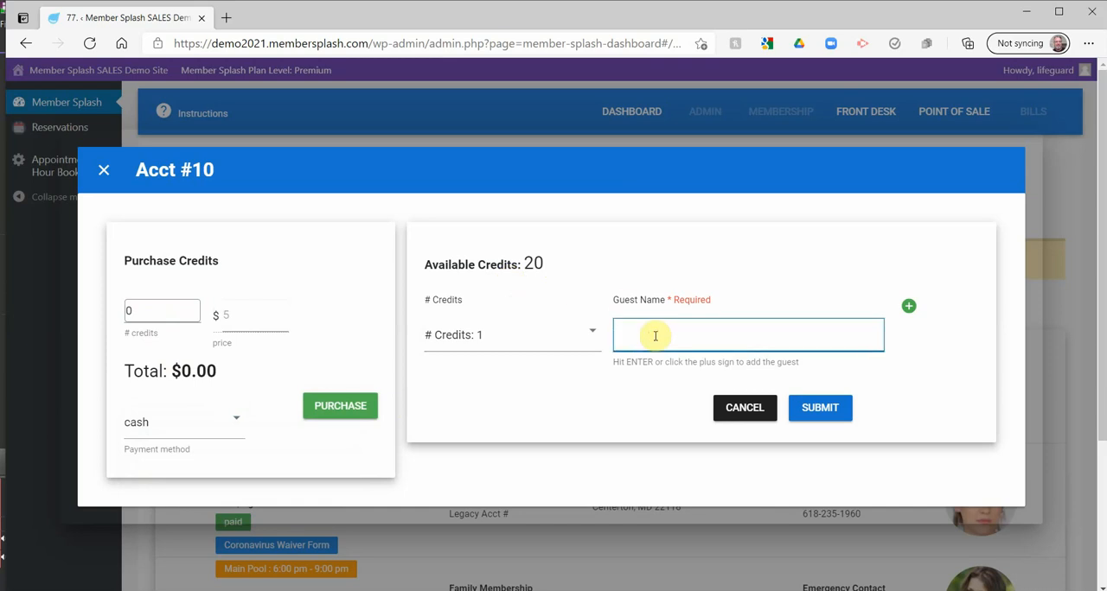
pyautogui.click(909, 308)
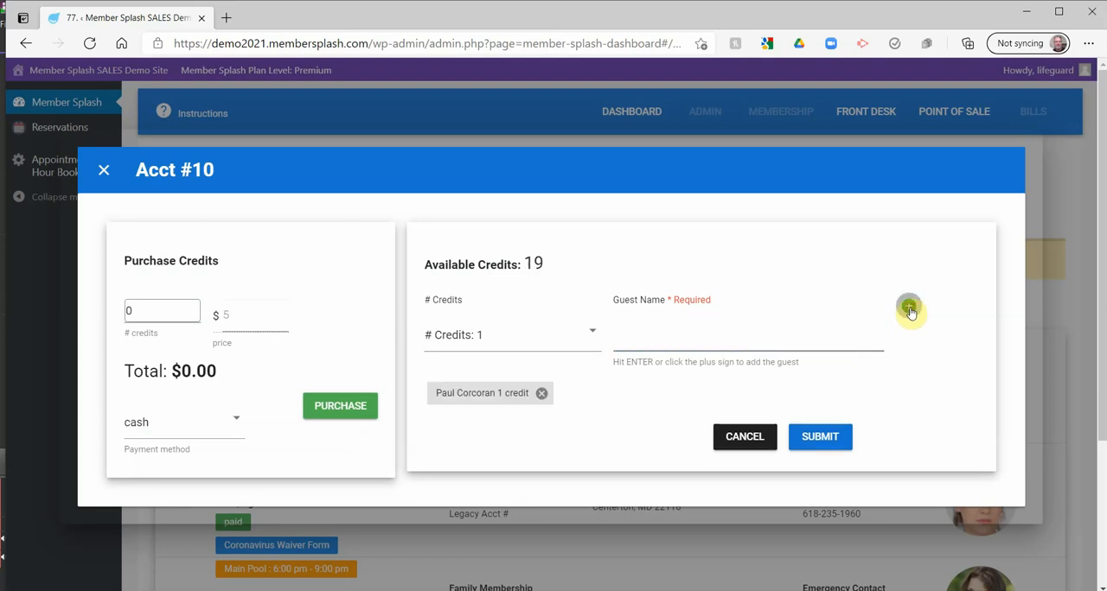
pyautogui.click(820, 436)
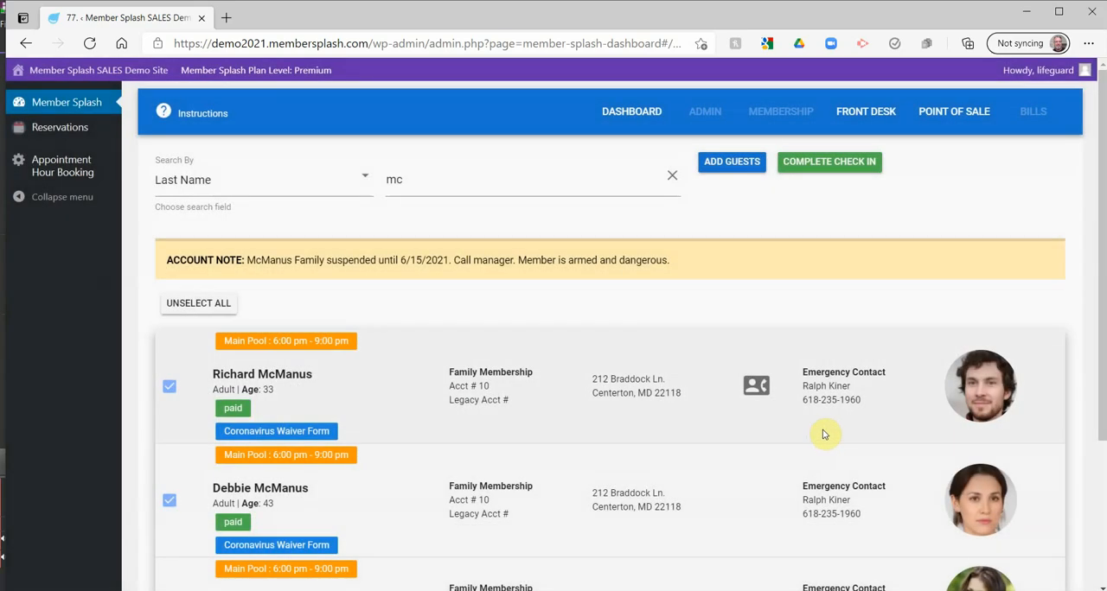
pyautogui.click(826, 164)
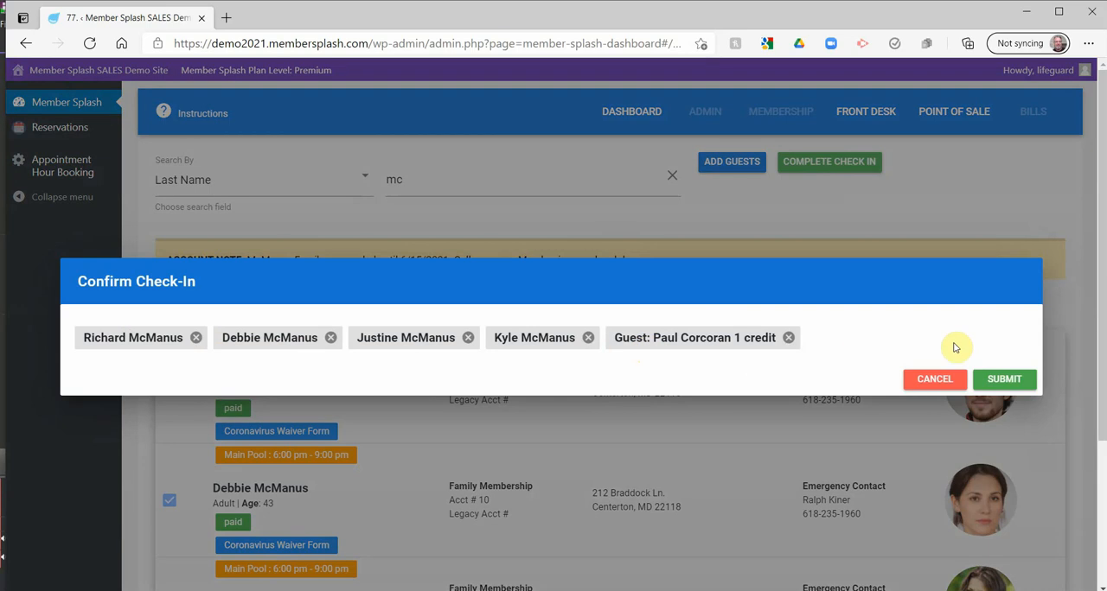
pyautogui.click(1003, 385)
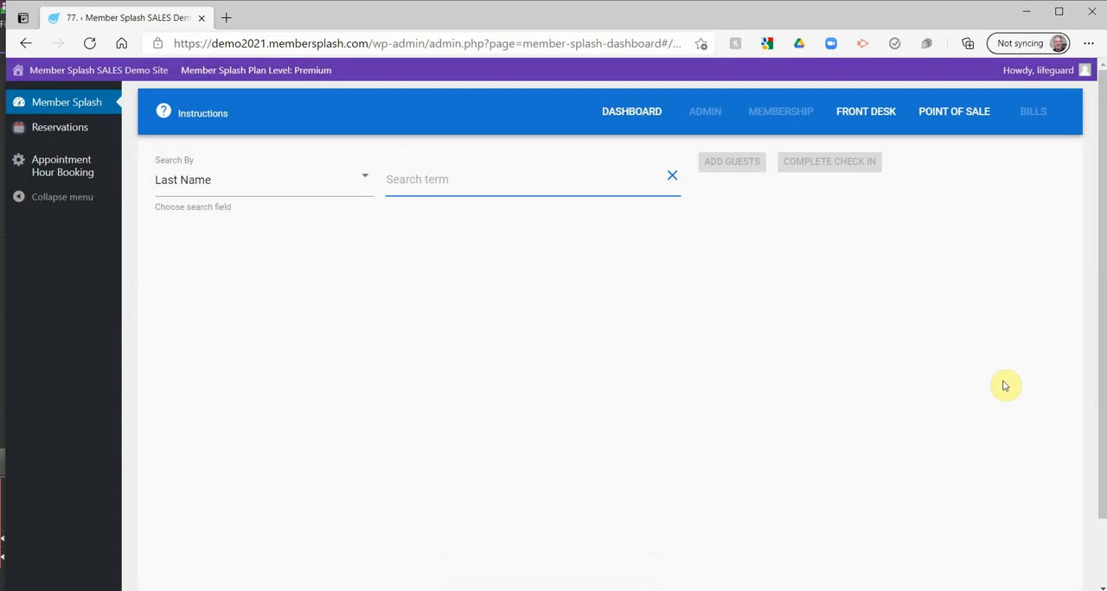
# Open the front desk Visits report and examine the hourly chart and the list of member and guest check-ins
pyautogui.click(857, 114)
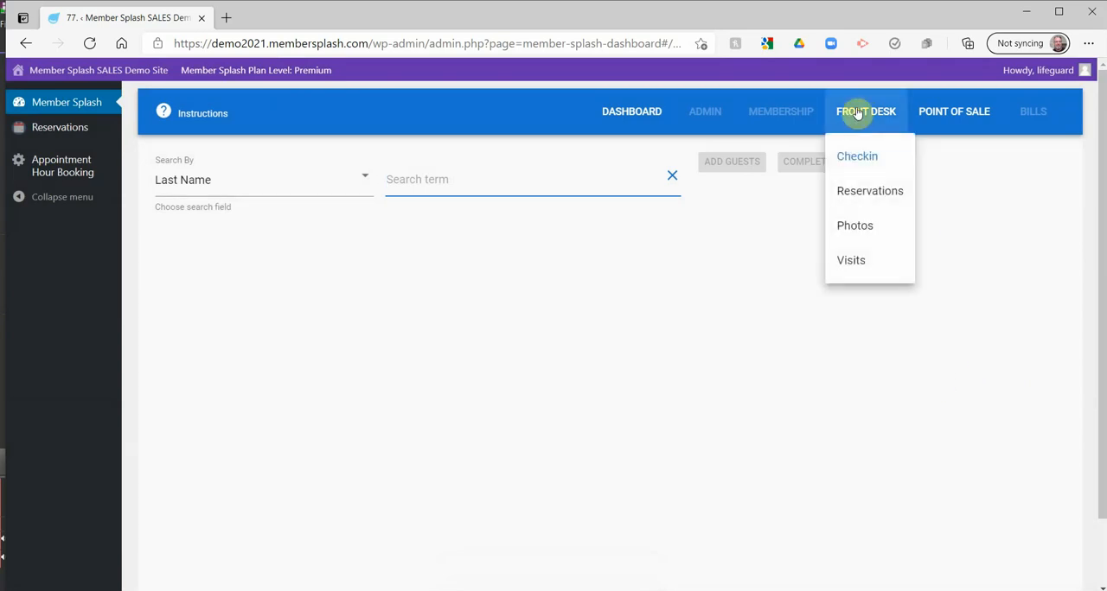
pyautogui.click(856, 263)
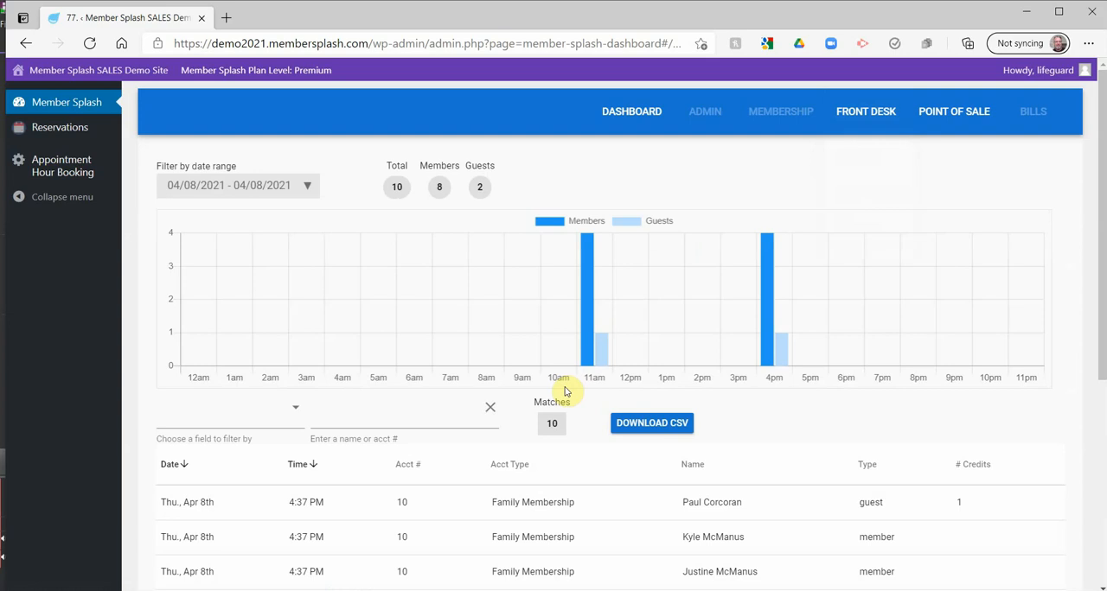
pyautogui.scroll(-2, 565, 392)
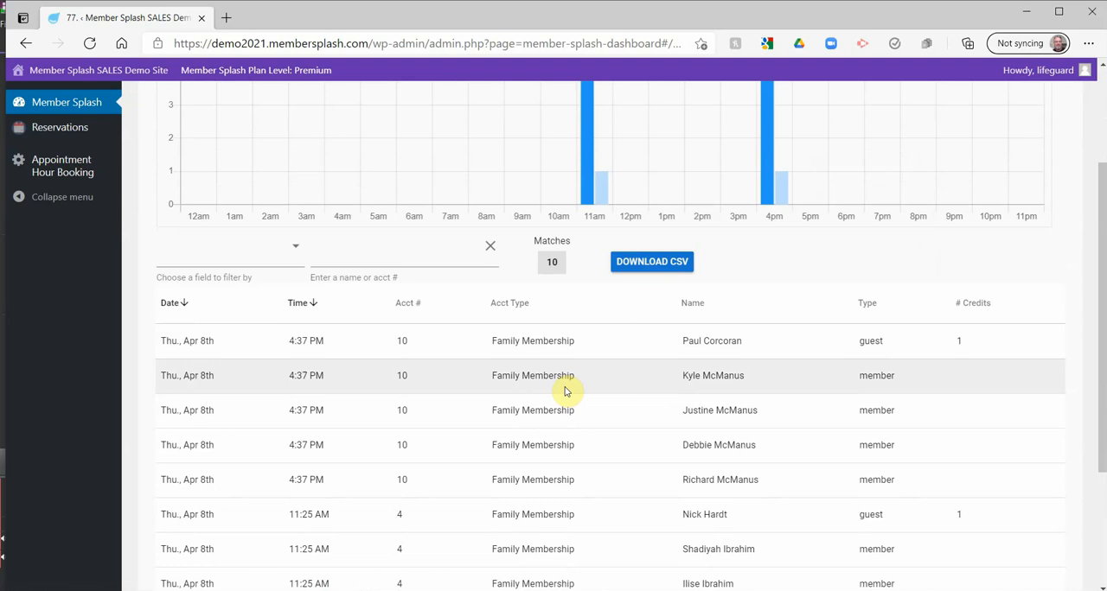
pyautogui.scroll(2, 565, 391)
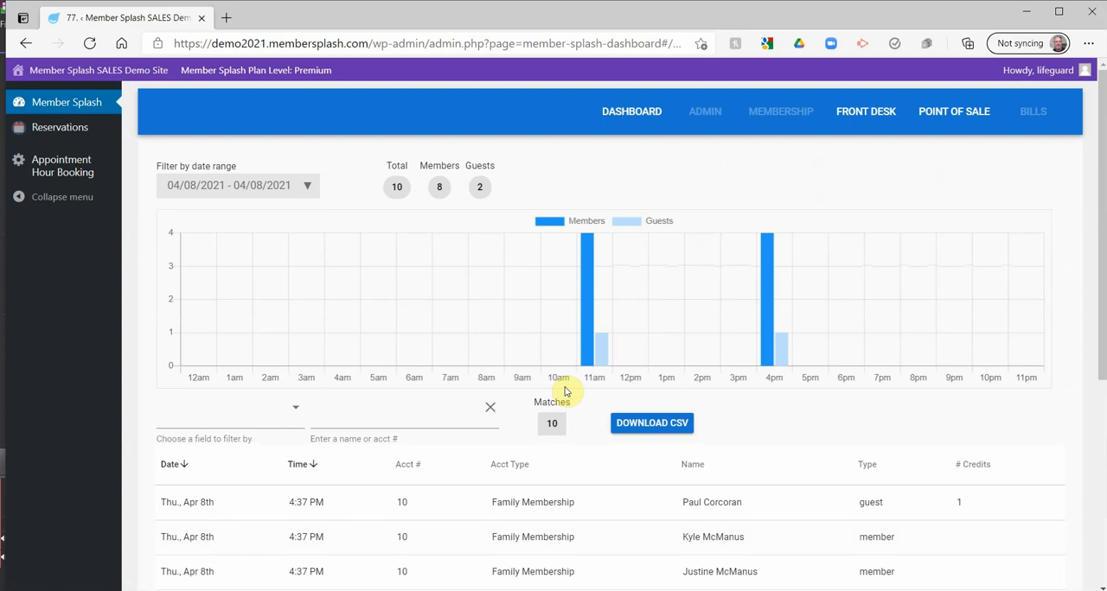
pyautogui.scroll(-2, 565, 392)
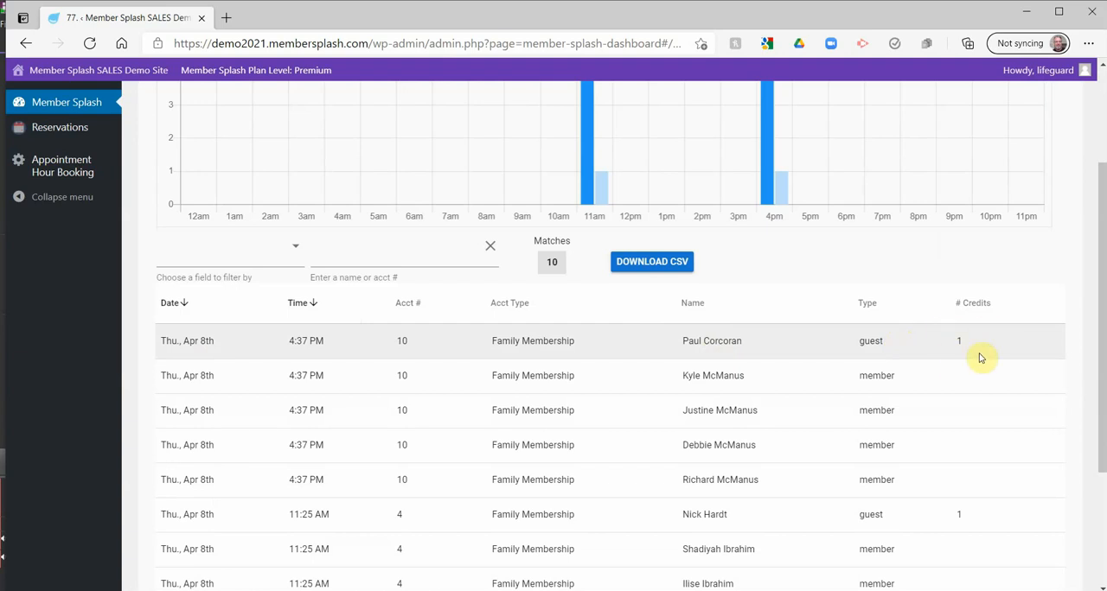
pyautogui.scroll(2, 828, 356)
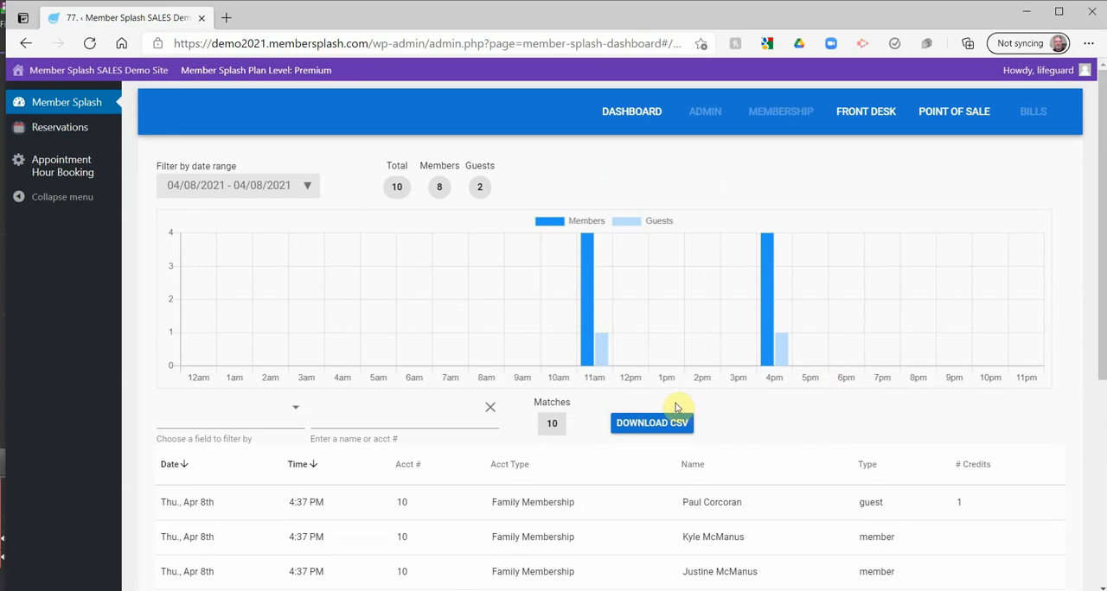
# Filter the Visits report to the Last Month date range and download the matching visits as a CSV file
pyautogui.click(308, 187)
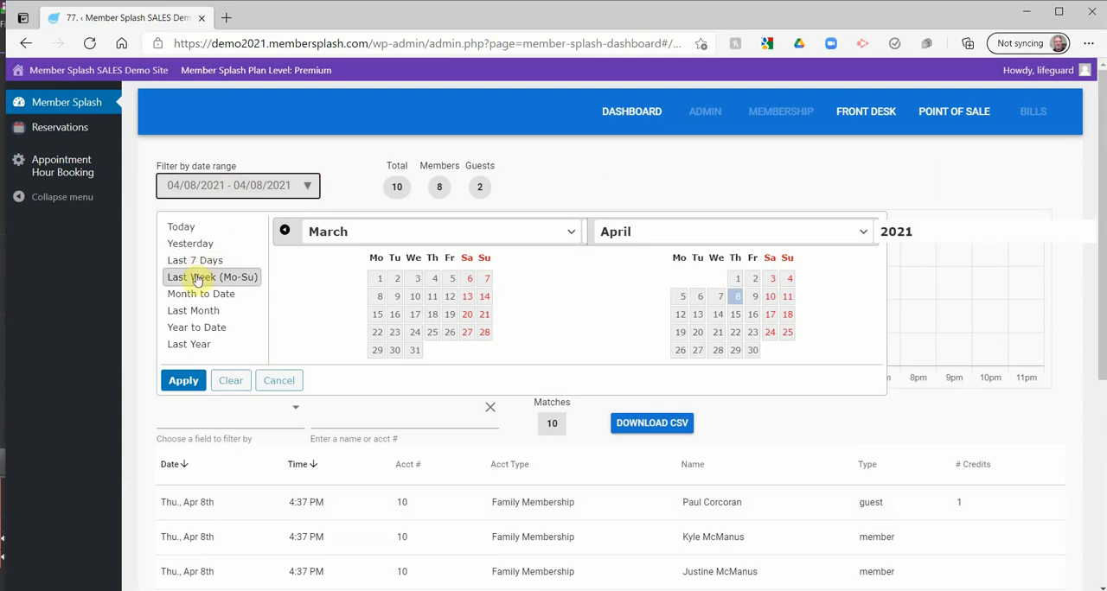
pyautogui.click(194, 311)
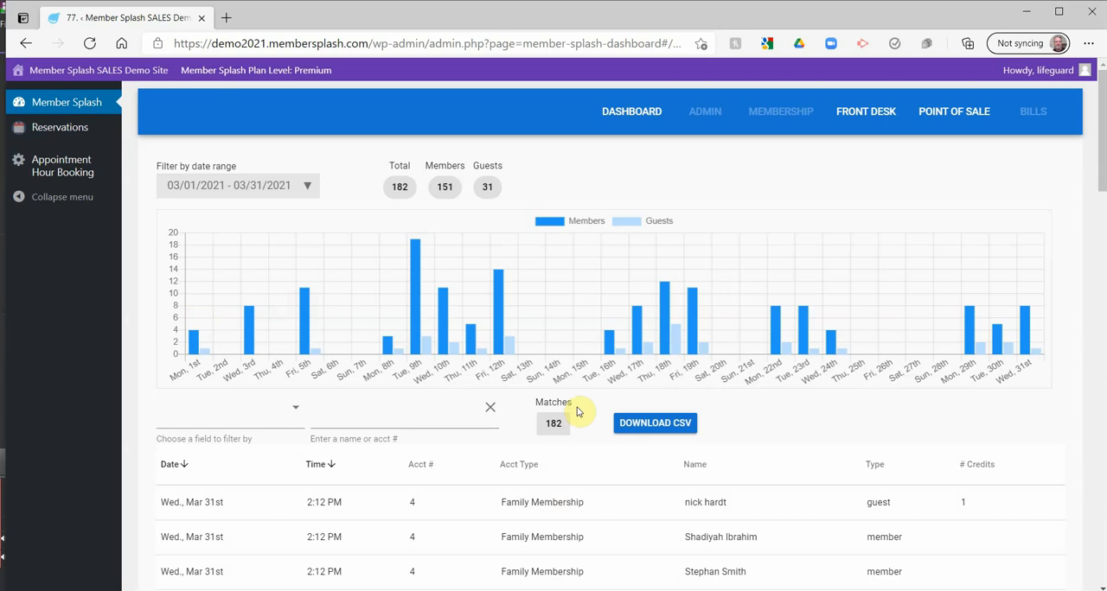
pyautogui.scroll(-1, 577, 412)
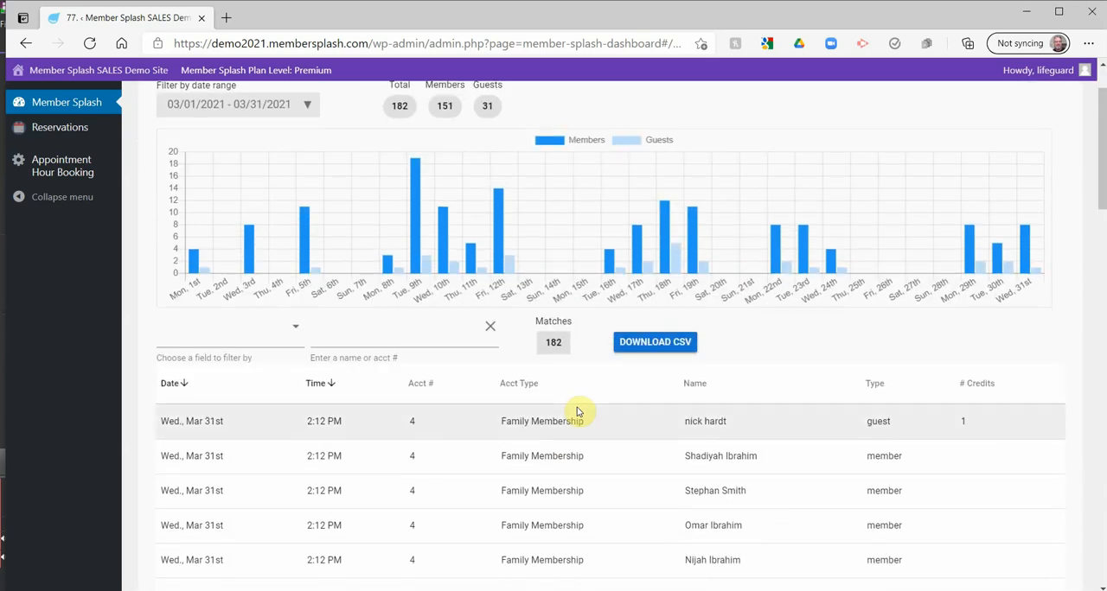
pyautogui.click(659, 344)
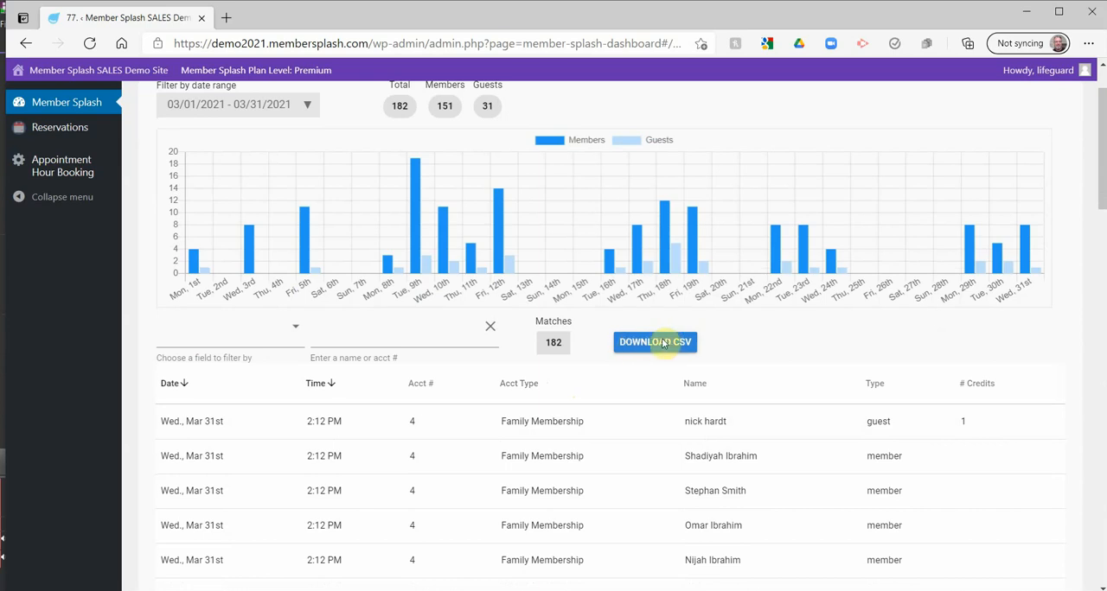
pyautogui.click(651, 346)
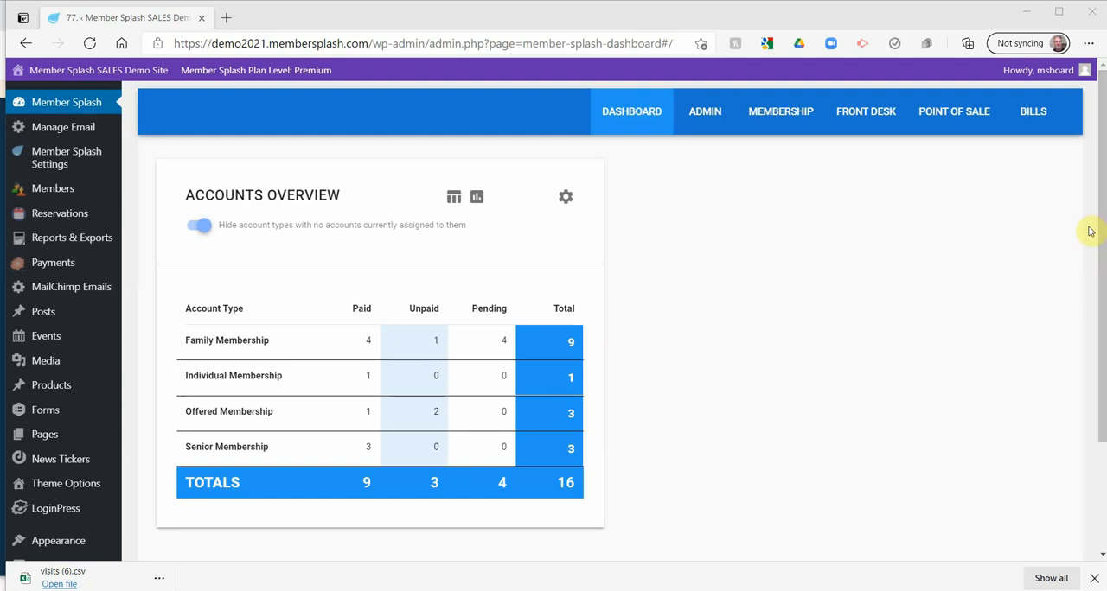
# Open the Create Bills page, expand the order details of the account with the $20.00 balance, and collapse them after review
pyautogui.click(1032, 113)
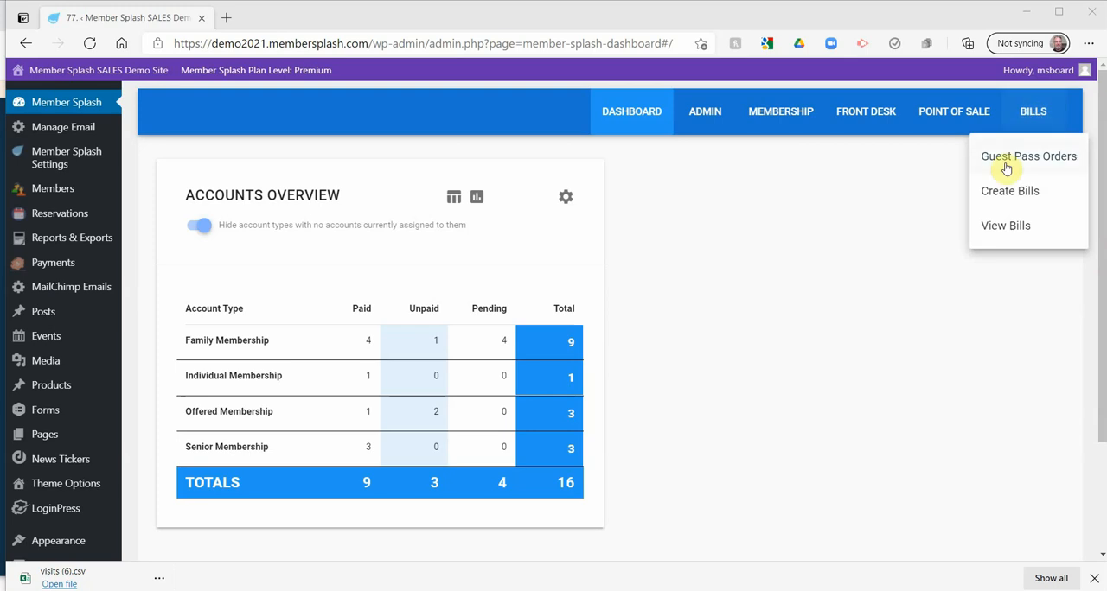
pyautogui.click(995, 195)
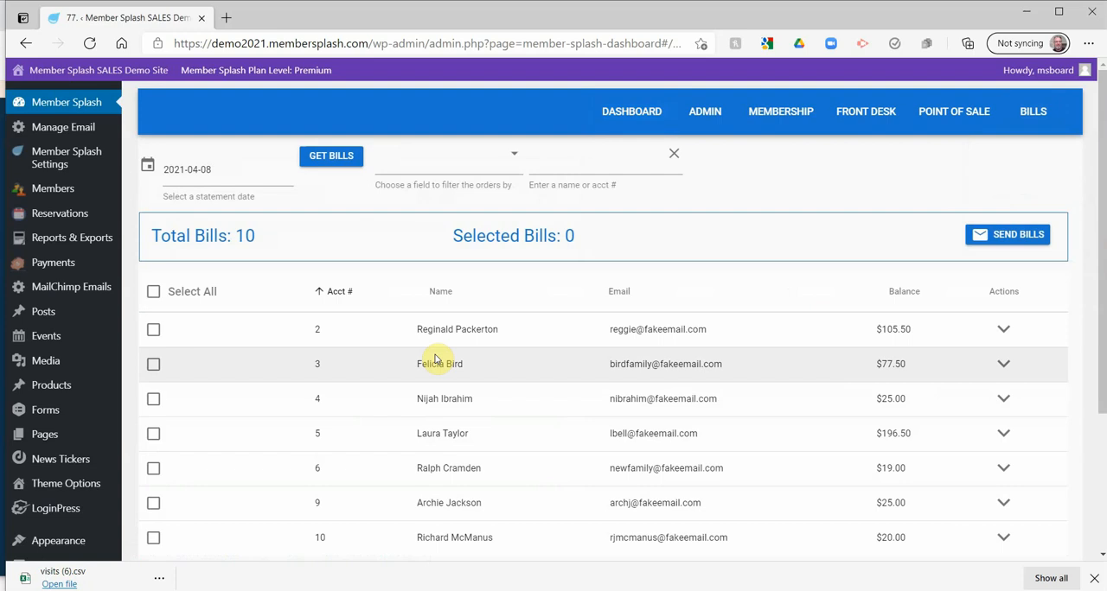
pyautogui.scroll(-3, 434, 360)
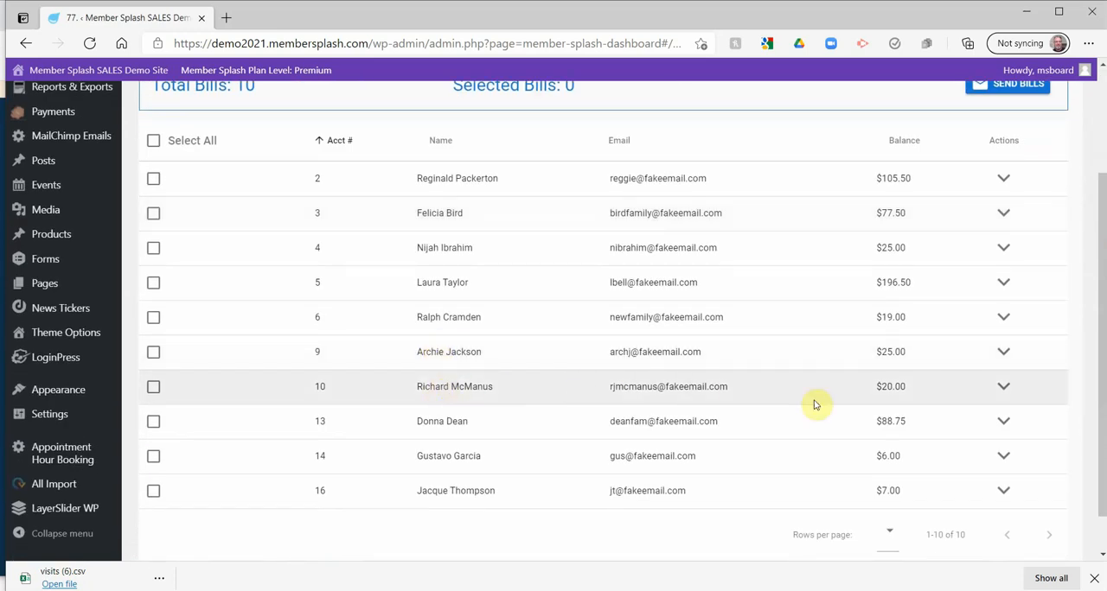
pyautogui.click(1003, 388)
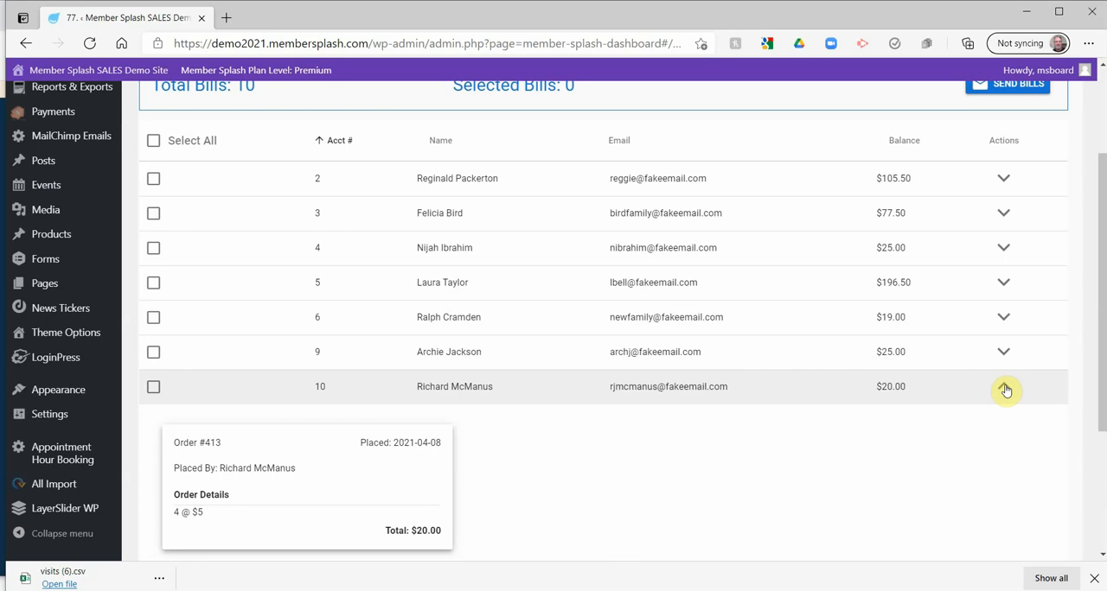
pyautogui.click(1004, 389)
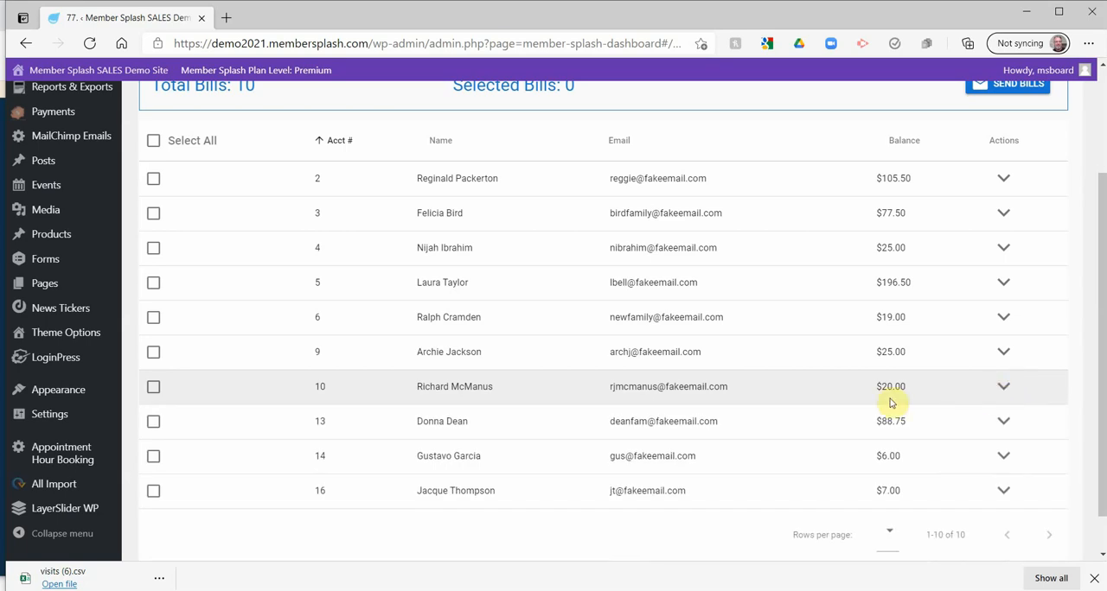
# Mark the first four bills individually, extend the selection to every bill, and review the selected list
pyautogui.click(153, 178)
pyautogui.click(153, 214)
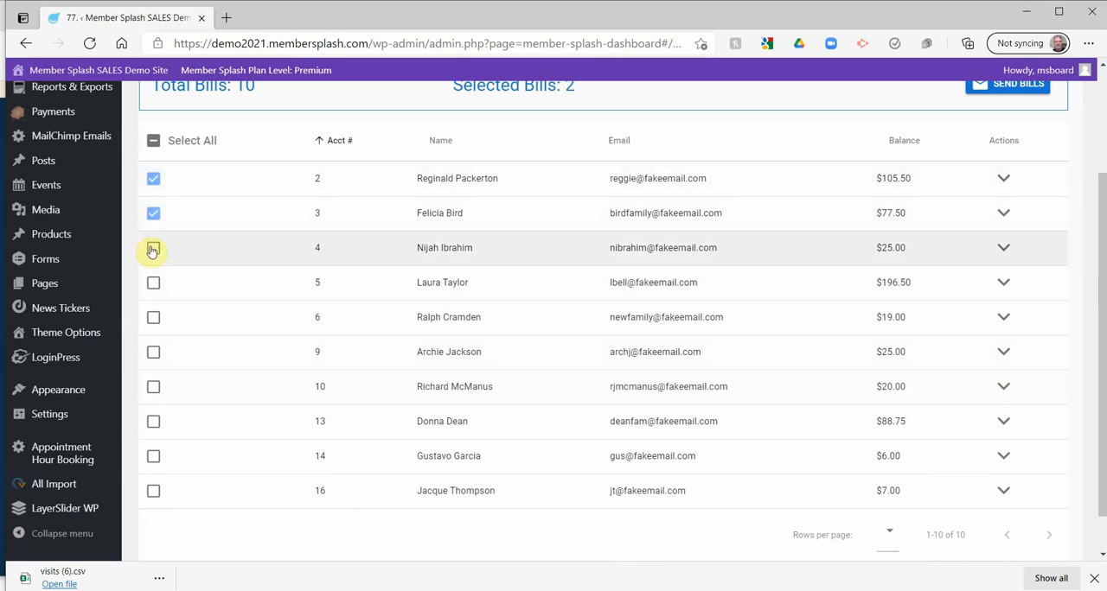
pyautogui.click(153, 248)
pyautogui.click(153, 283)
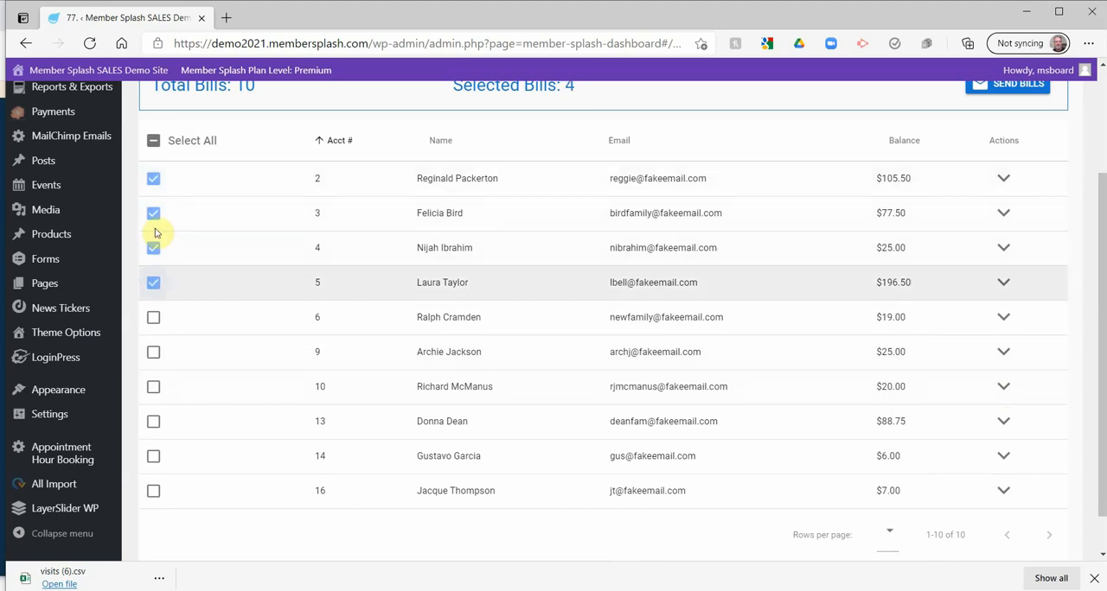
pyautogui.click(153, 141)
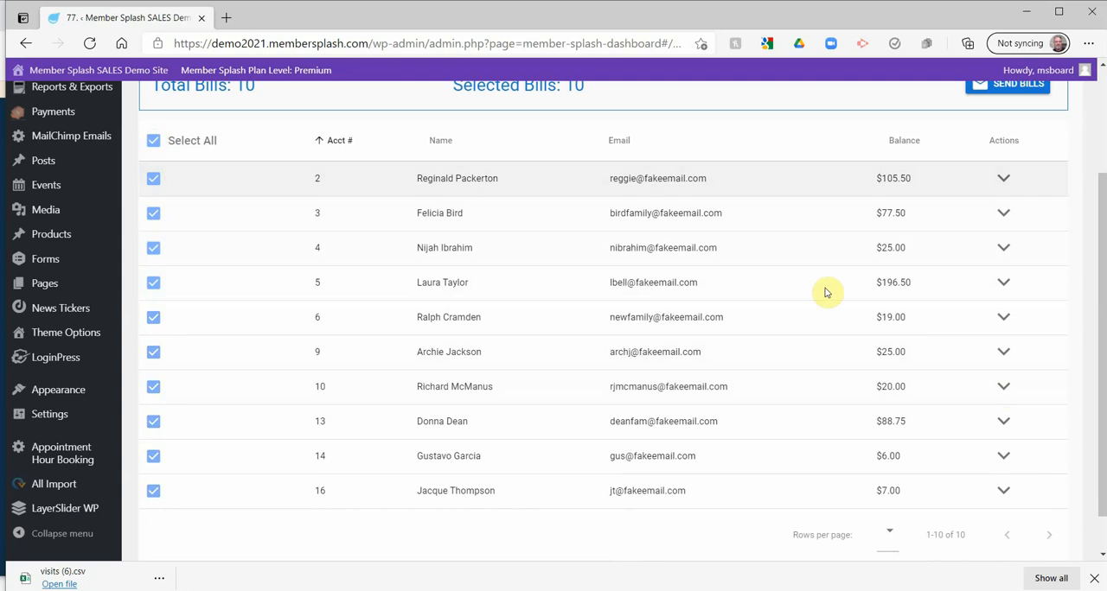
pyautogui.scroll(3, 828, 291)
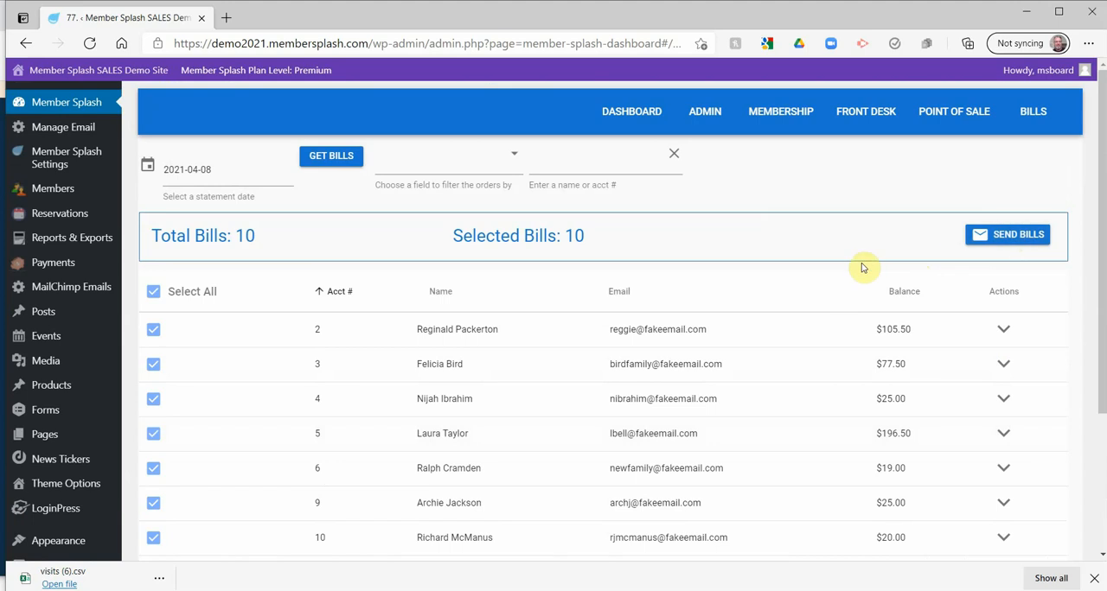
pyautogui.scroll(-1, 787, 286)
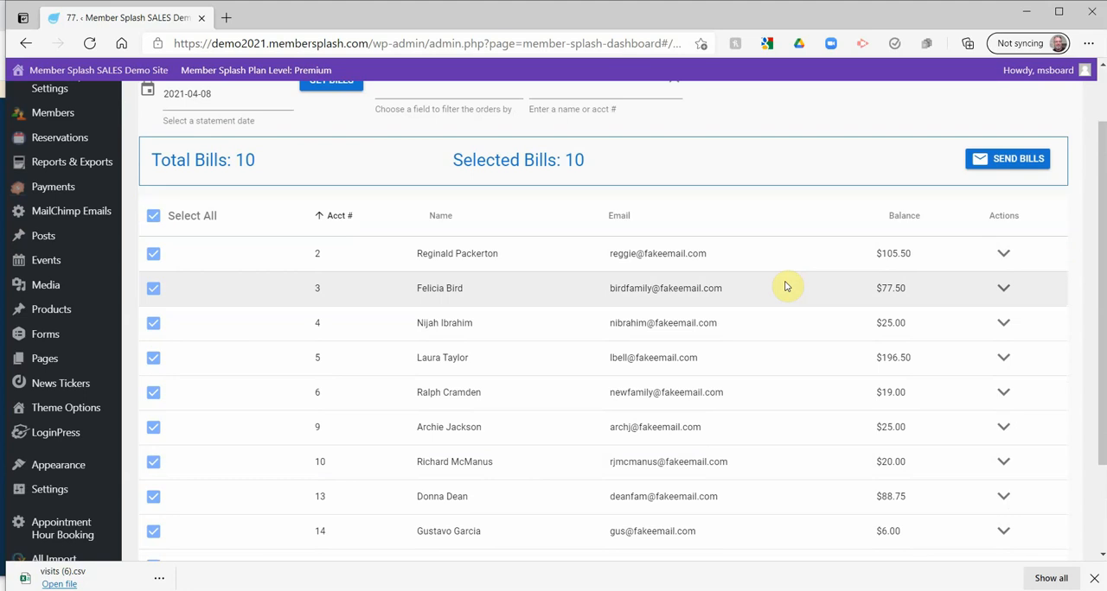
pyautogui.scroll(-1, 787, 286)
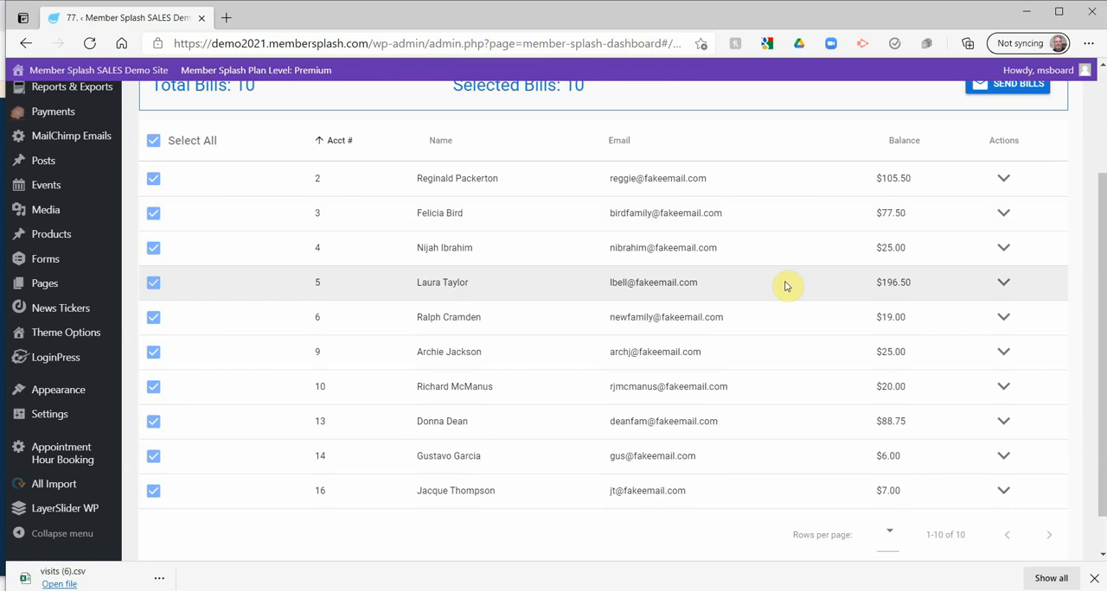
pyautogui.scroll(3, 785, 286)
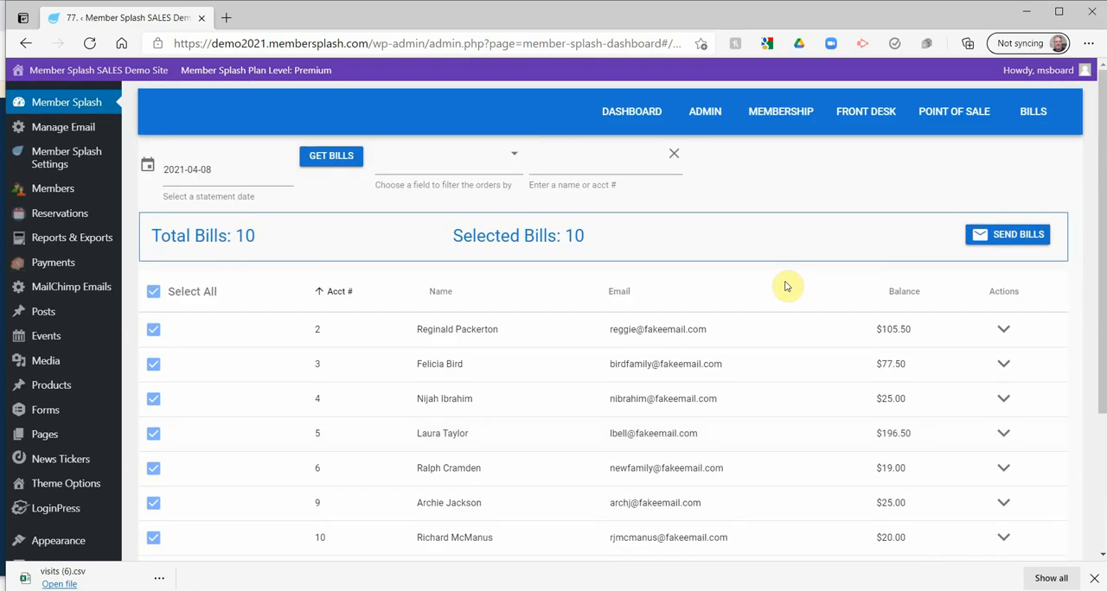